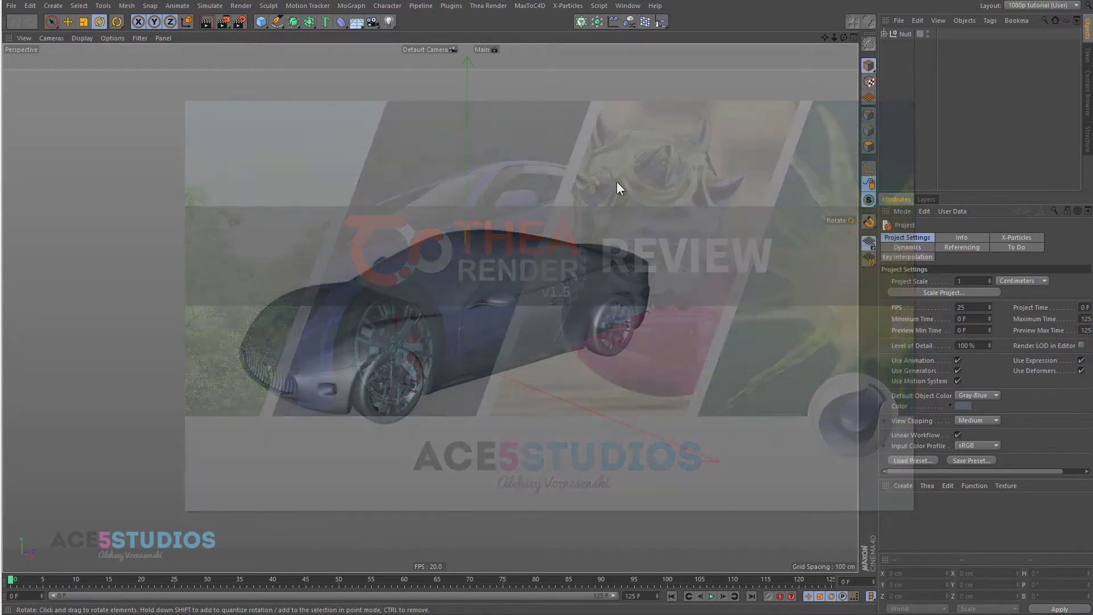
Add a Plane and scale it up into a wide floor under the car.
left_click_drag(259, 21, 353, 57)
key("t")
left_click_drag(175, 283, 547, 137)
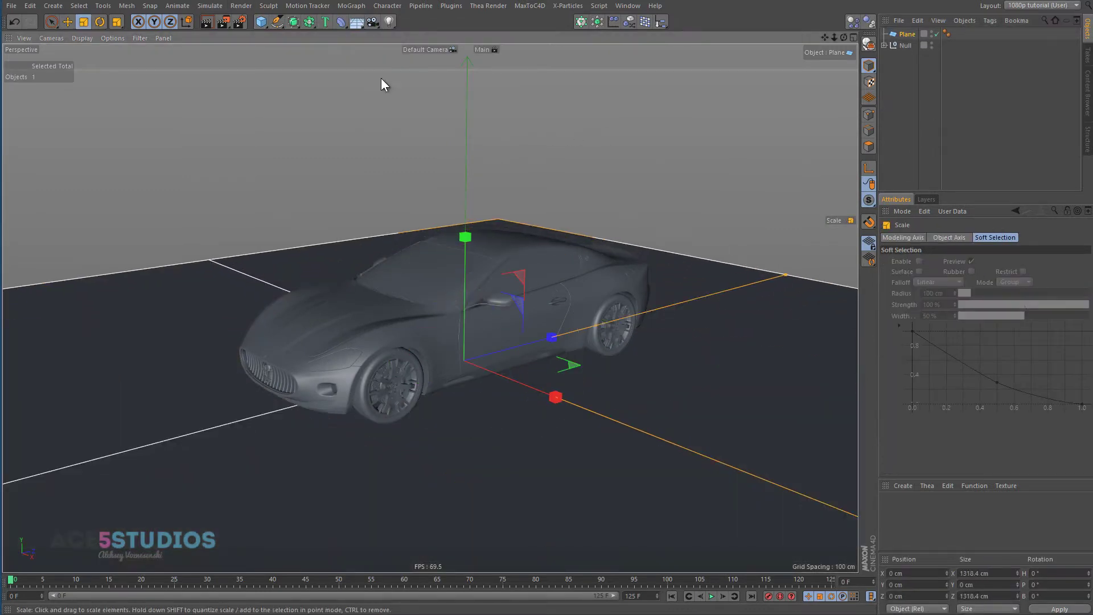
Add a Disc, raise it above the car, flip it over and enlarge it to about 674 cm.
left_click_drag(260, 21, 605, 136)
left_click_drag(408, 49, 280, 58)
key("e")
left_click_drag(467, 239, 478, 160)
key("r")
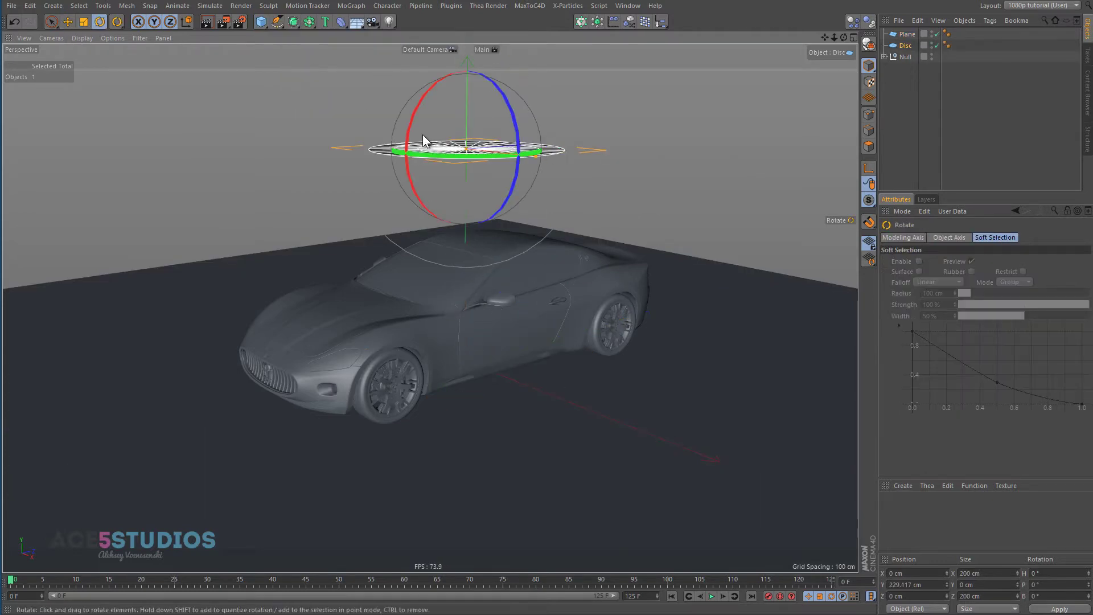
left_click_drag(421, 134, 644, 251)
key("t")
left_click_drag(207, 306, 567, 133)
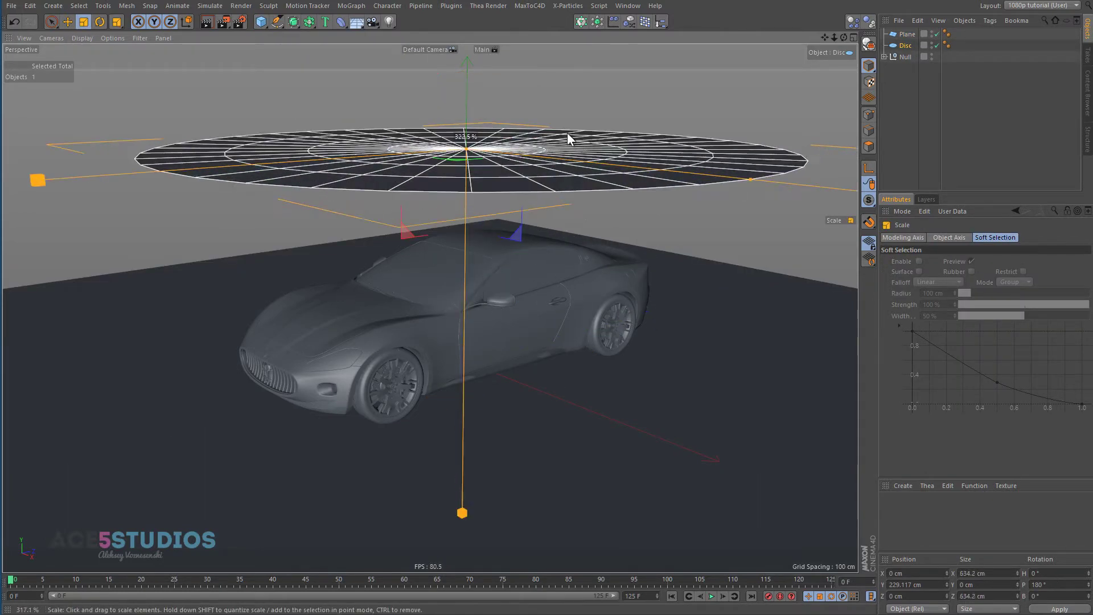
Enlarge the disc to about 1095 cm and lift it to about 412 cm high.
key("e")
left_click_drag(478, 253, 459, 153)
left_click_drag(458, 267, 455, 257, "alt")
key("t")
left_click_drag(465, 124, 654, 110)
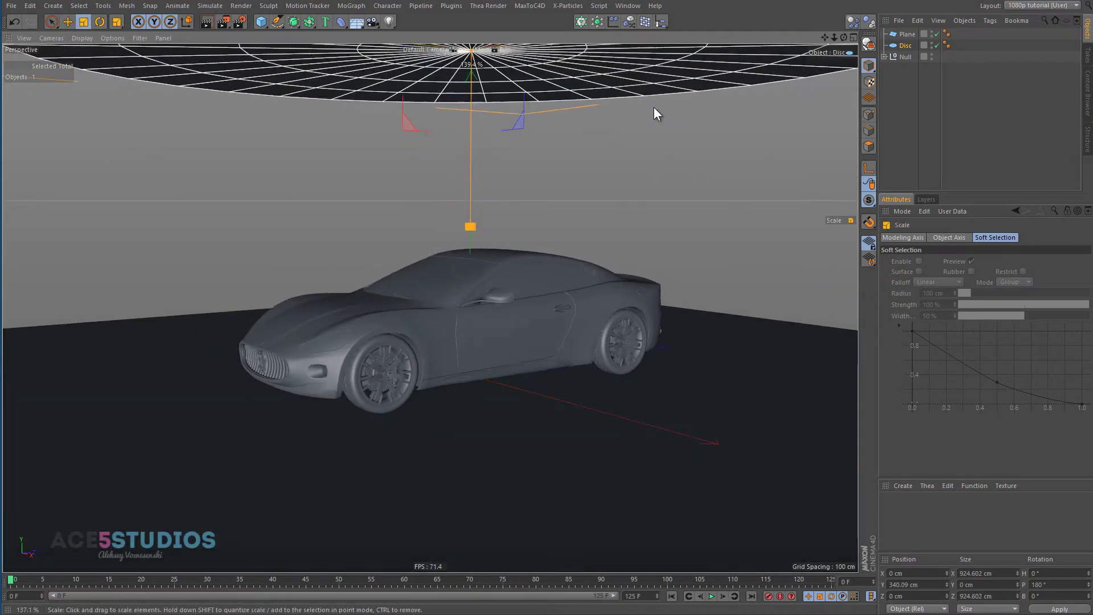
key("e")
left_click_drag(470, 175, 467, 103)
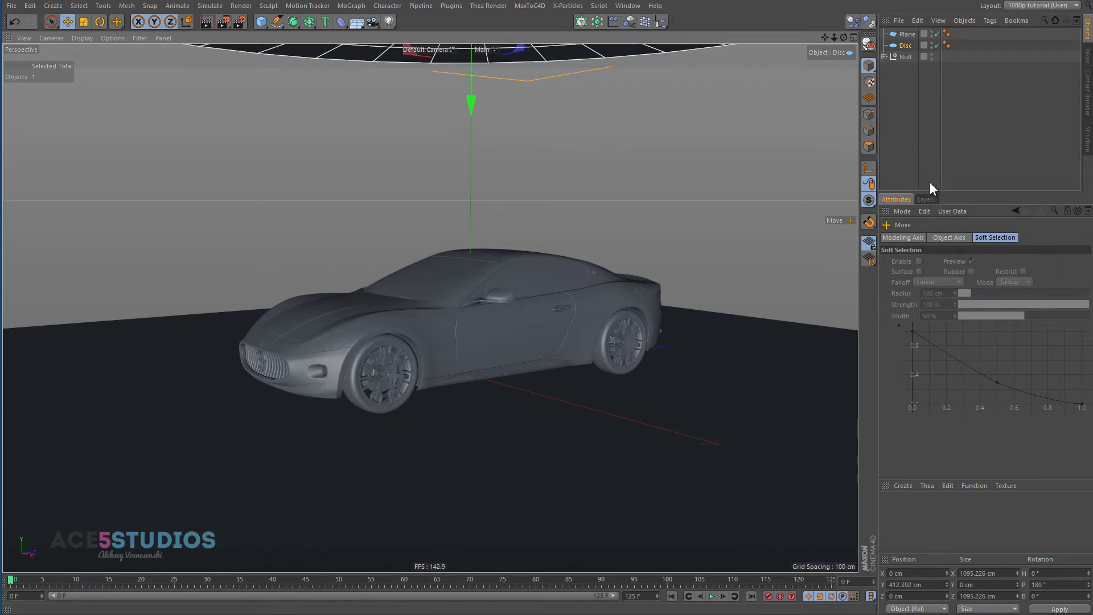
Create a new material Mat with Luminance enabled and apply it to the Disc.
left_click(929, 487)
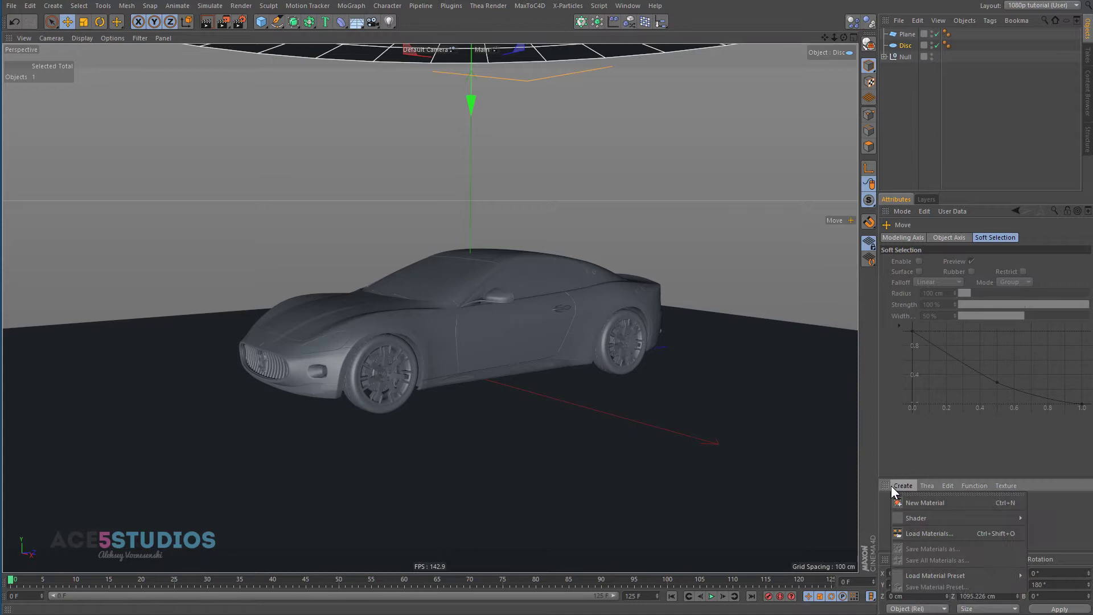
left_click(915, 500)
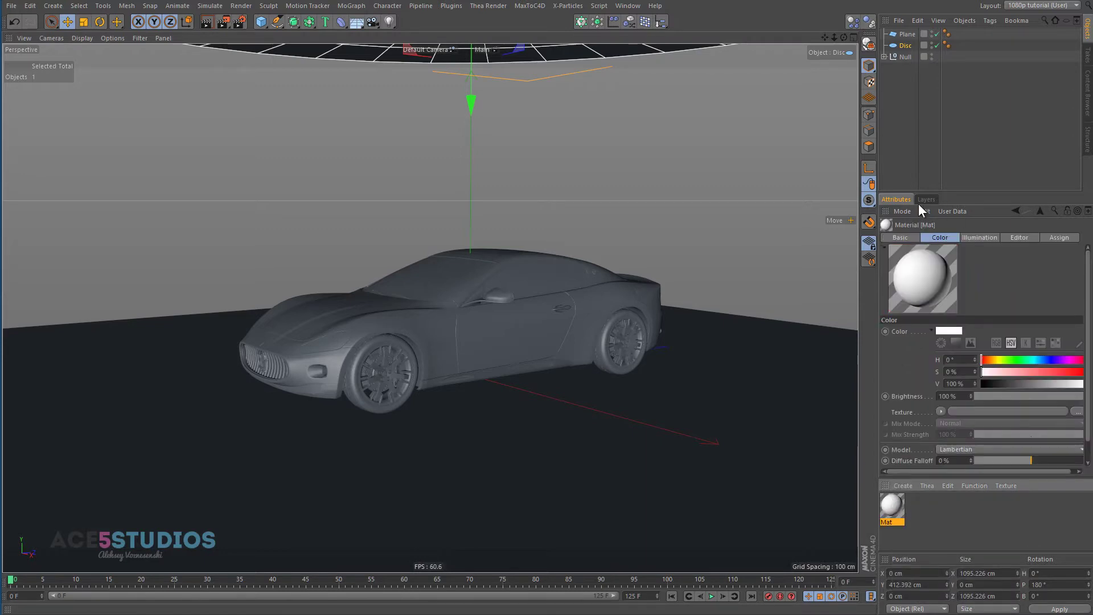
left_click(895, 238)
left_click(931, 365)
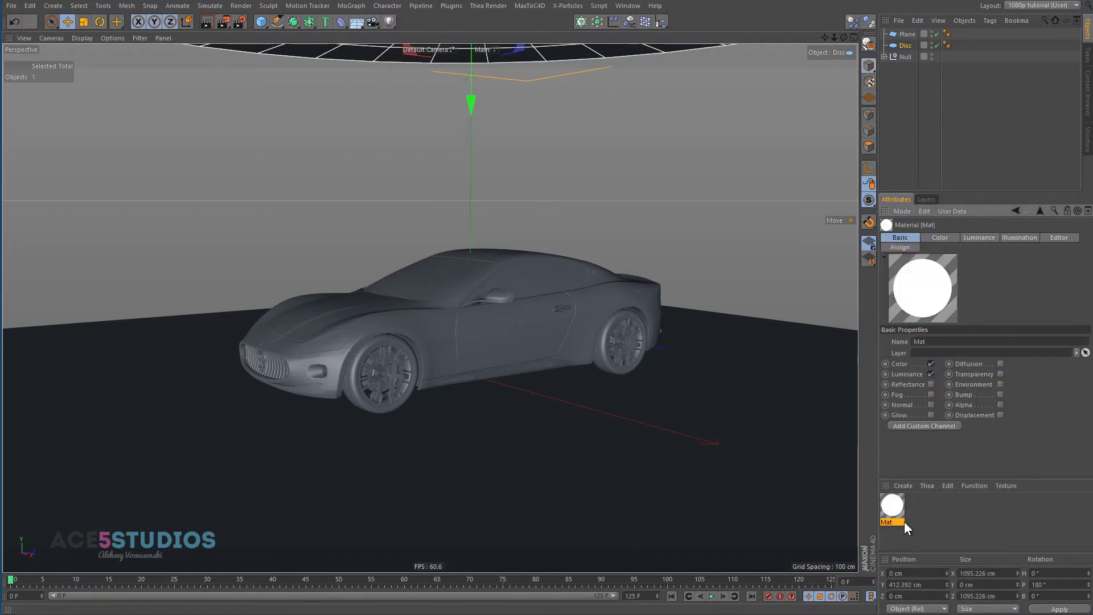
left_click_drag(891, 508, 906, 96)
left_click_drag(903, 47, 904, 45)
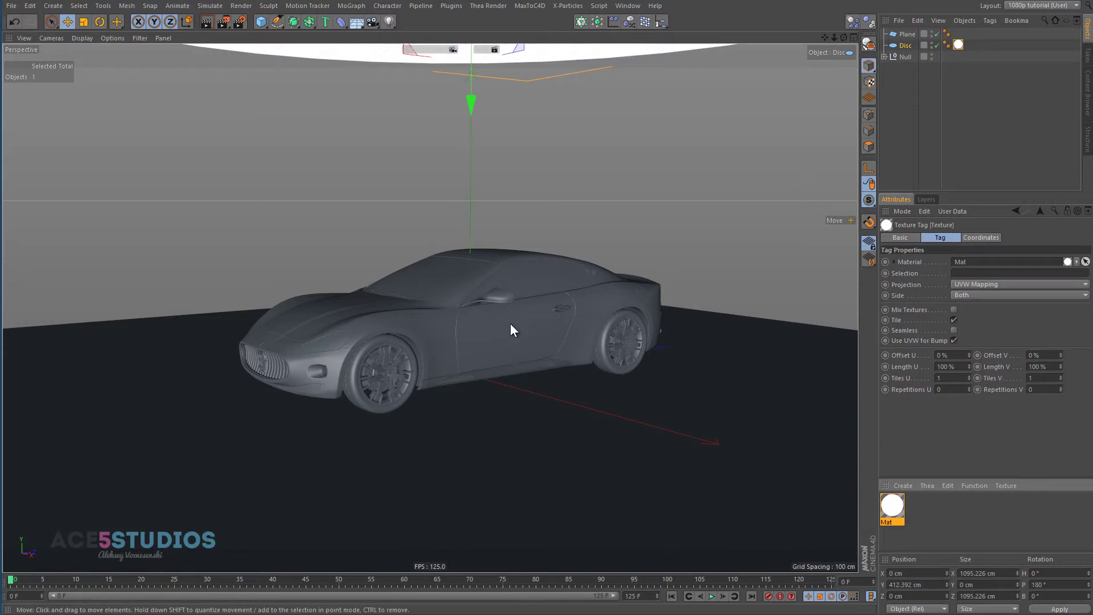
Start an interactive Thea Darkroom render and orbit to a closer, lower side view of the car.
key("shift+r")
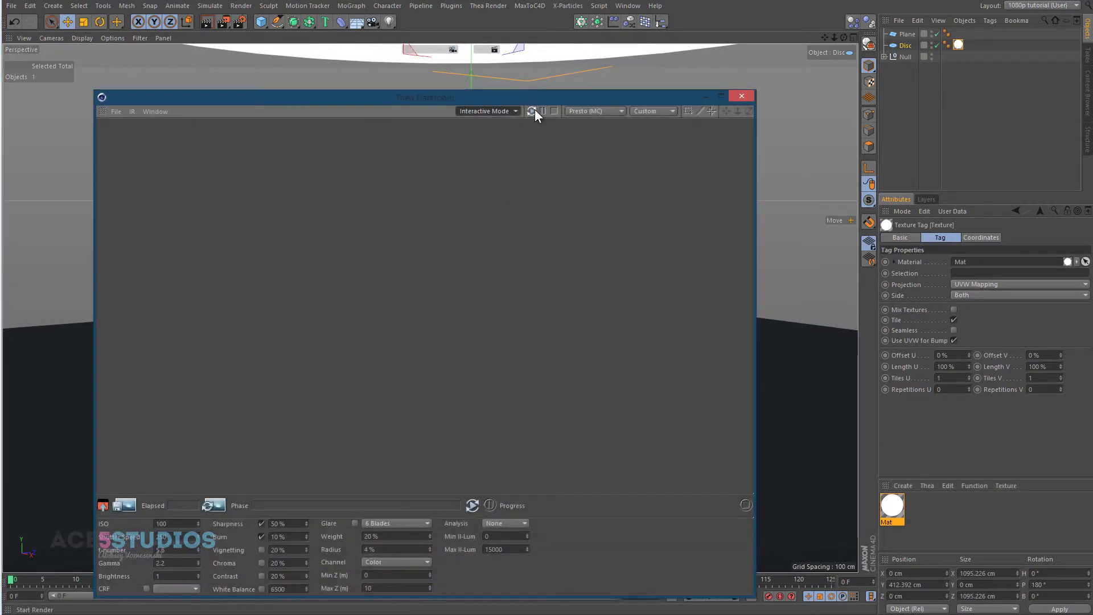
left_click(534, 110)
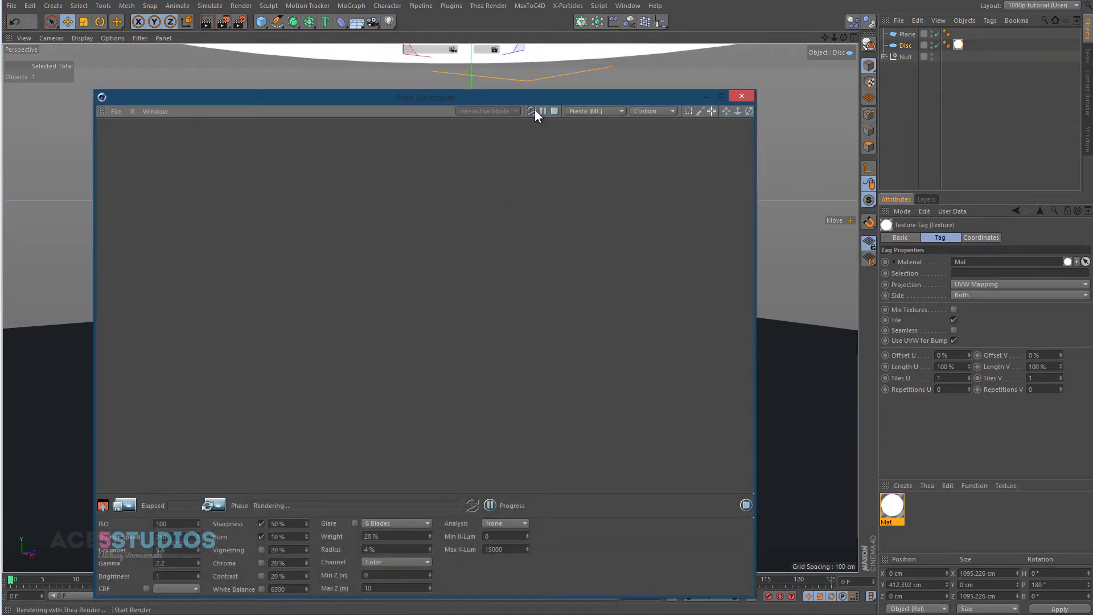
right_click_drag(464, 337, 513, 317, "alt")
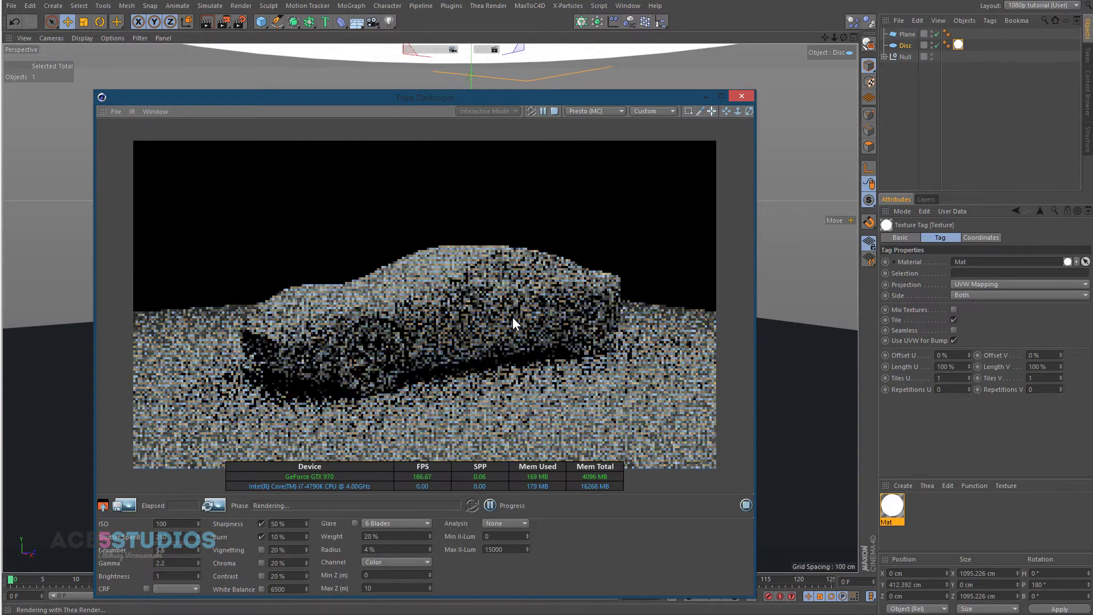
left_click_drag(452, 317, 489, 360, "alt")
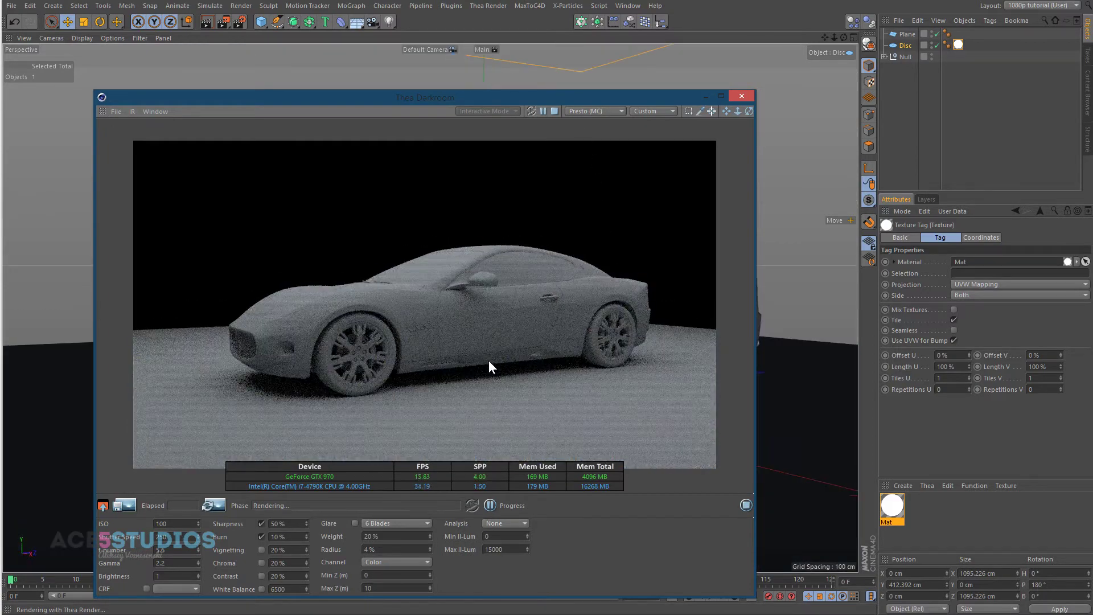
Create a Thea Metallic Paint material and apply it to the car body.
left_click(927, 485)
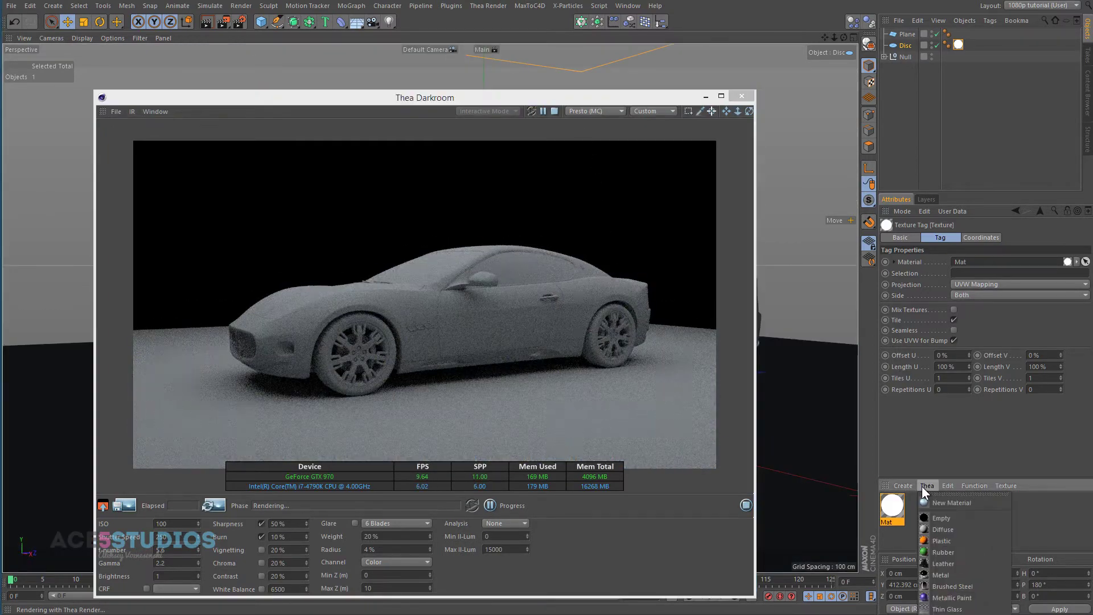
left_click(966, 599)
left_click_drag(472, 98, 162, 133)
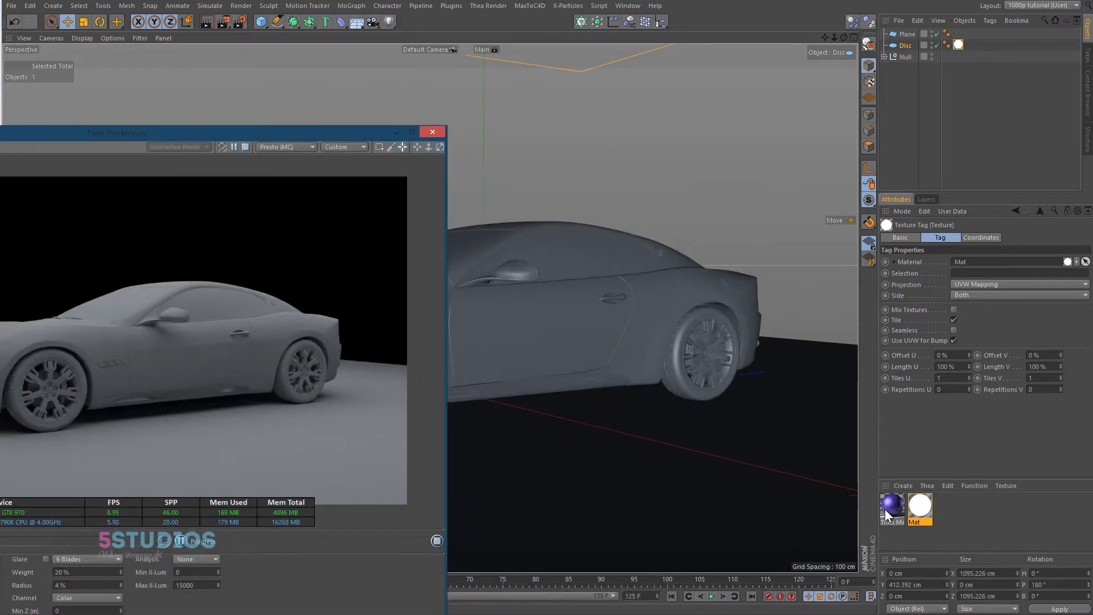
left_click_drag(886, 509, 694, 319)
Apply a Thea Thin Glass material to the windows and create a Thea Rubber material.
left_click(927, 485)
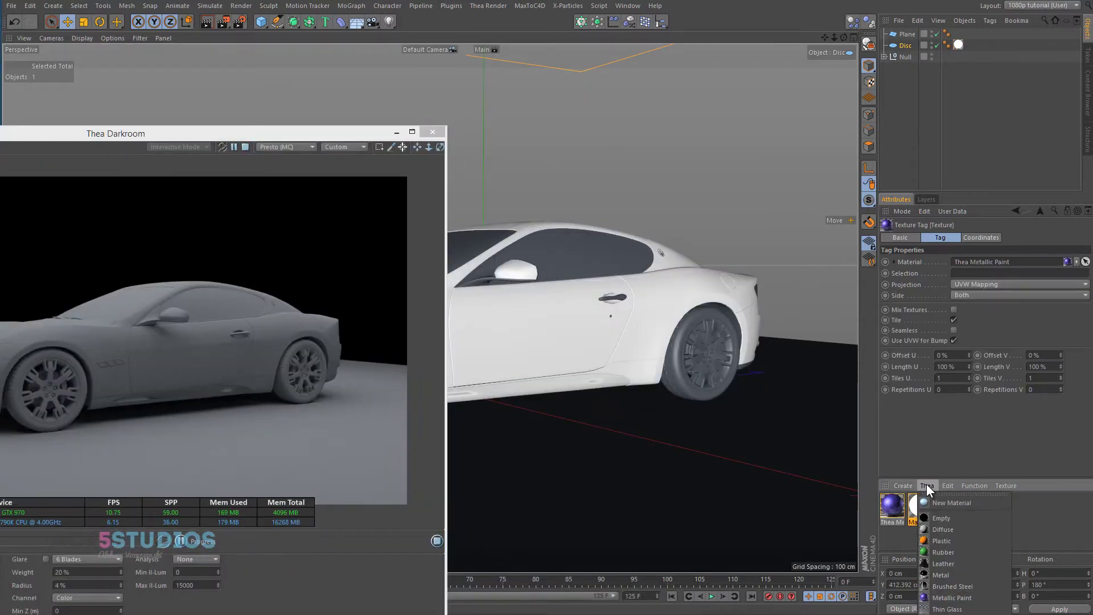
left_click(967, 609)
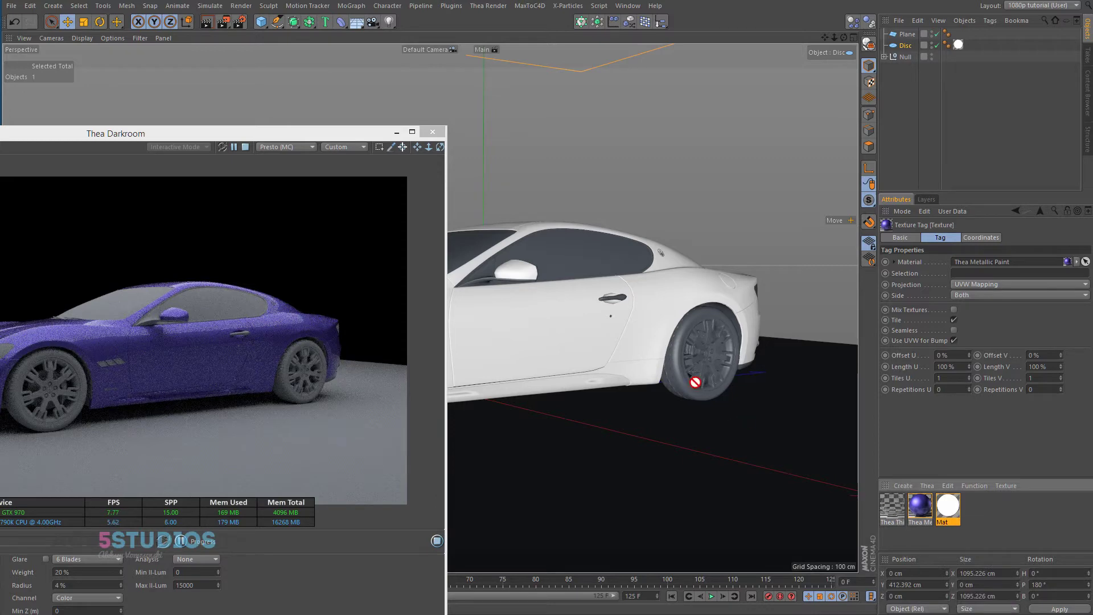
left_click_drag(555, 245, 556, 246)
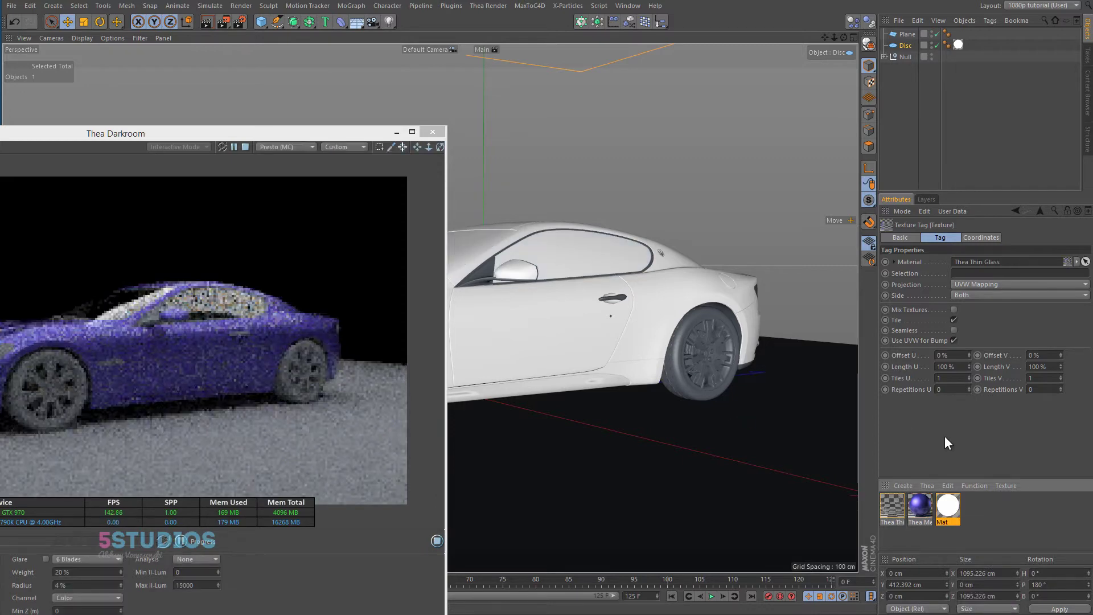
left_click(930, 486)
left_click(963, 558)
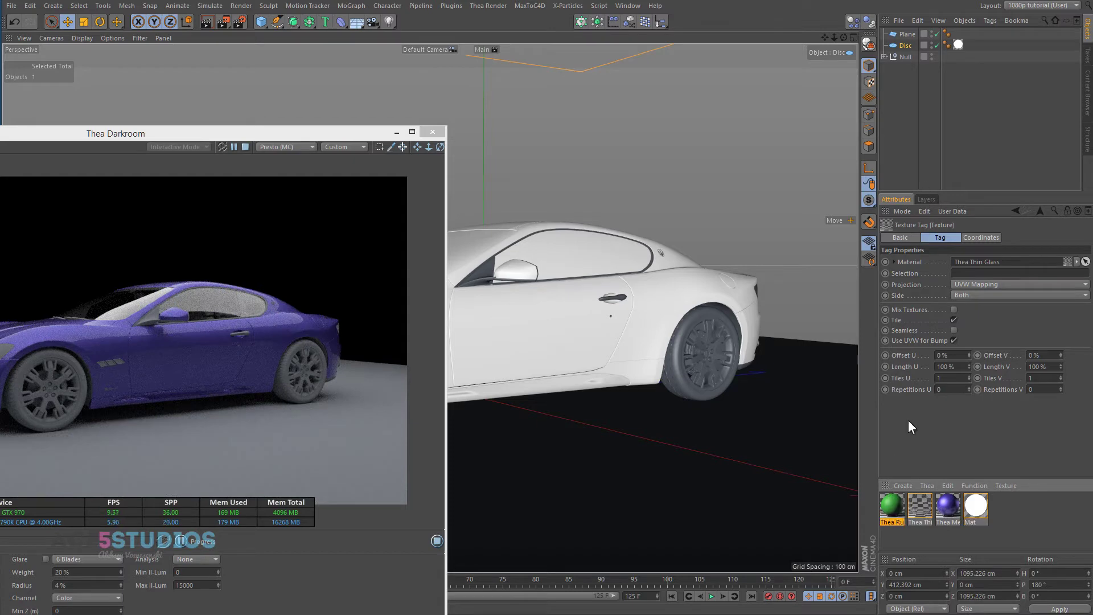
Add a Matte layer to Thea Rubber and darken its diffuse colour to 4% value.
scroll(967, 445, "down", 3)
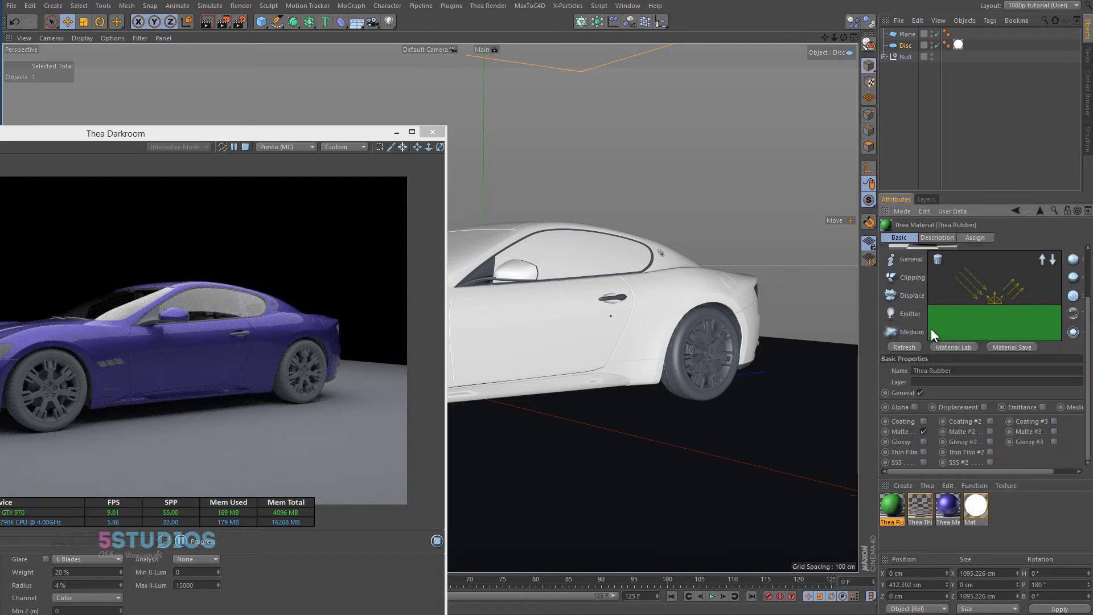
left_click(997, 324)
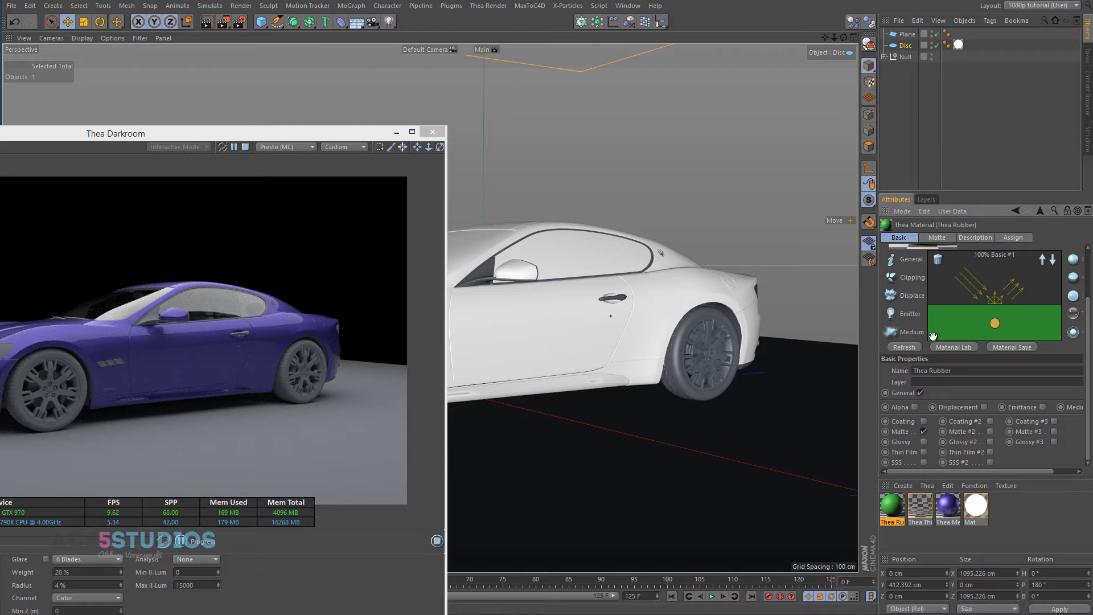
left_click(953, 239)
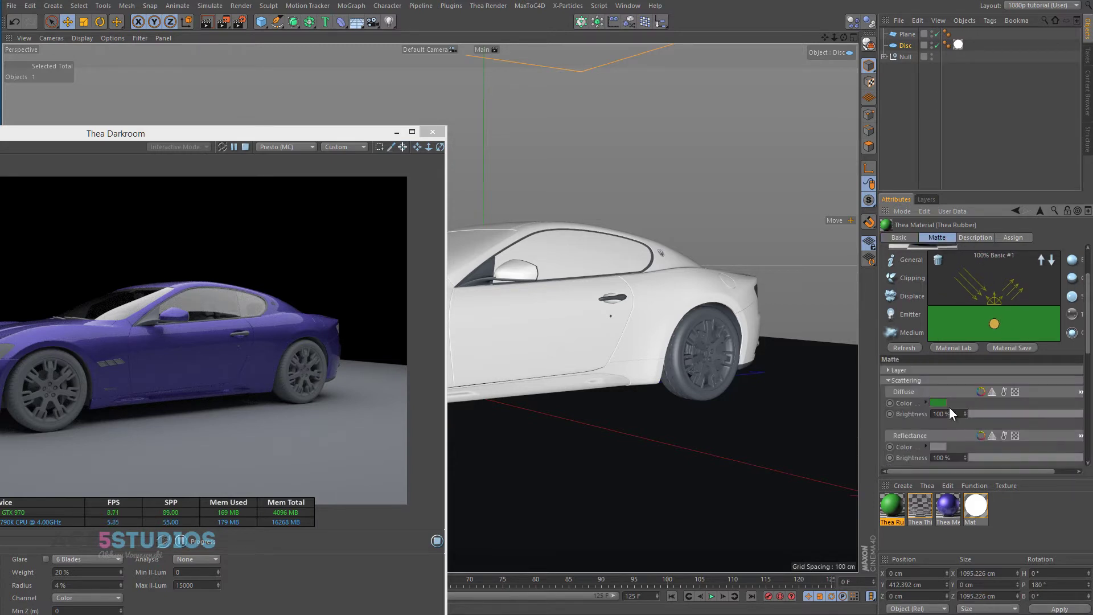
left_click(925, 401)
left_click_drag(1029, 451, 980, 455)
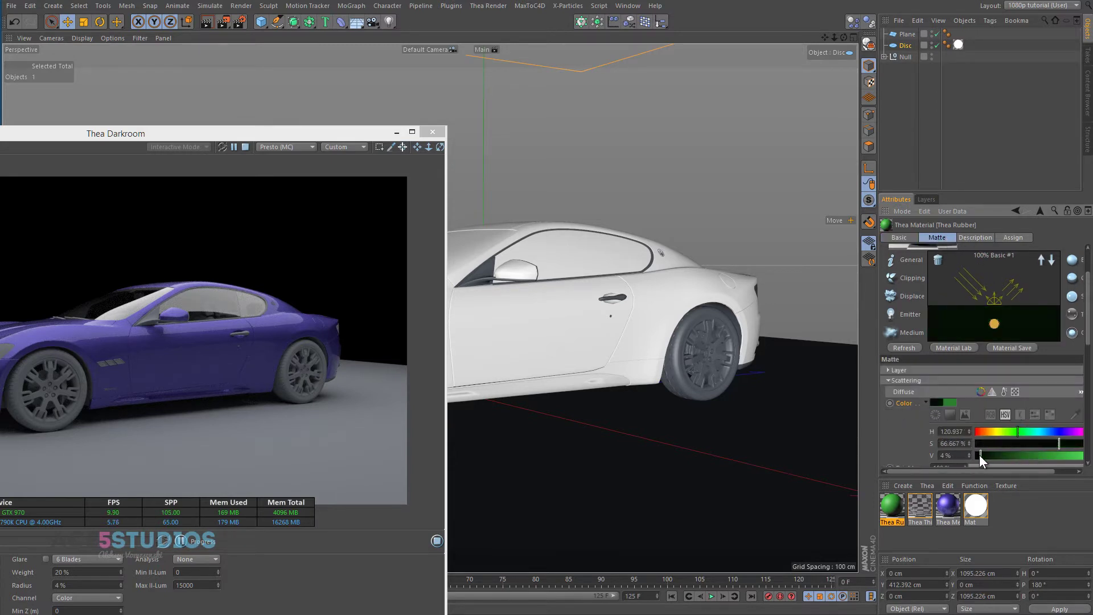
left_click_drag(896, 508, 875, 497)
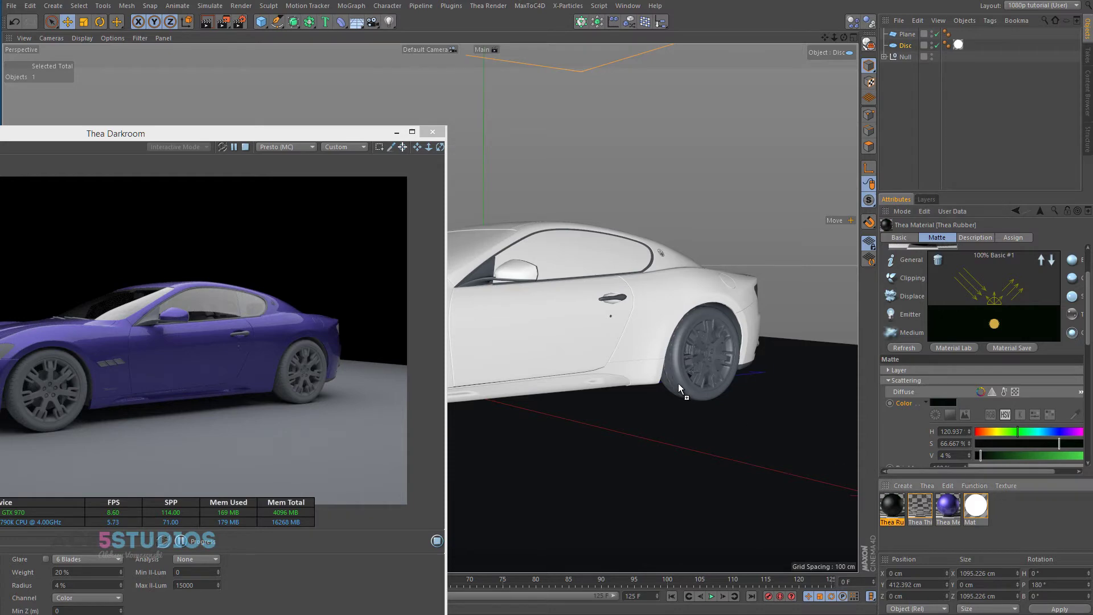
Apply the rubber to the rear and front tires and Thin Glass to the headlight.
left_click_drag(679, 384, 678, 384)
middle_click_drag(639, 326, 845, 267, "alt")
left_click_drag(895, 507, 812, 468)
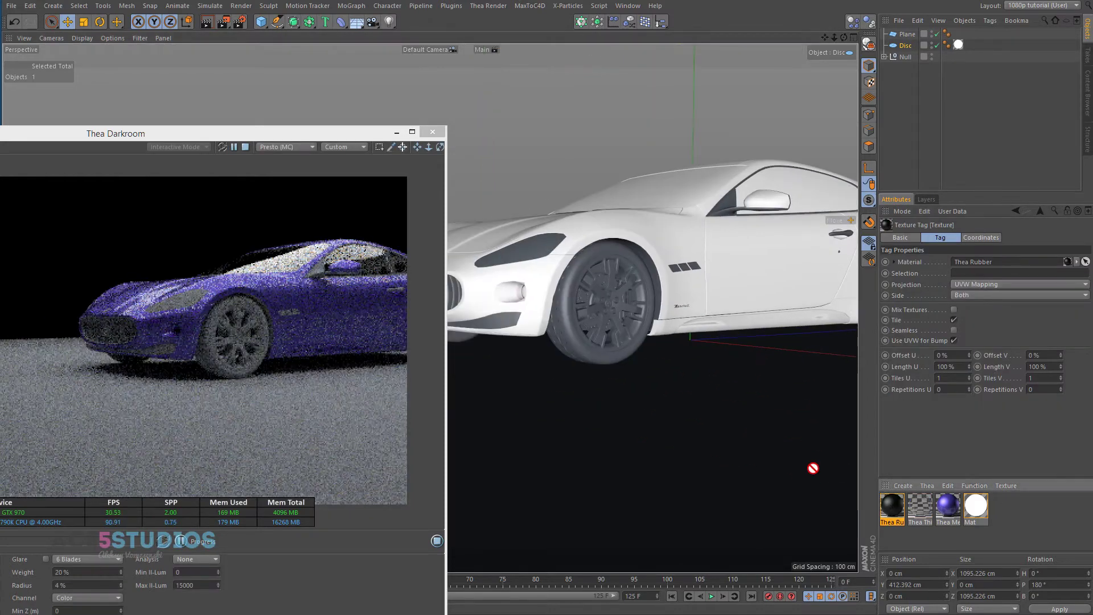
left_click_drag(562, 338, 563, 338)
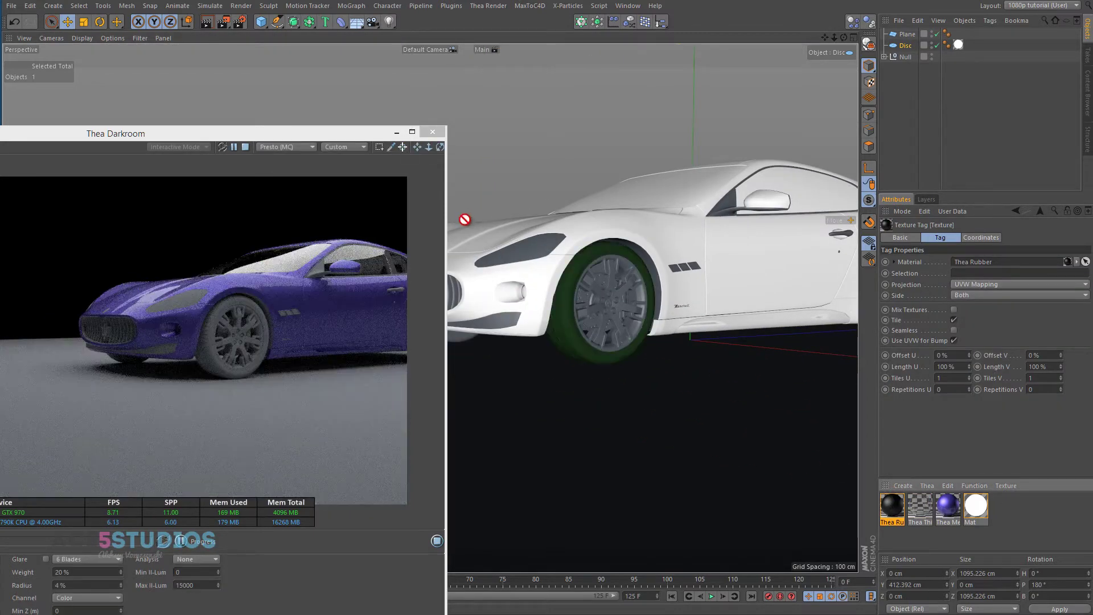
left_click_drag(530, 250, 529, 251)
left_click_drag(738, 236, 735, 307, "alt")
Create a Thea Metal material and apply it to the car group Null.
left_click(930, 486)
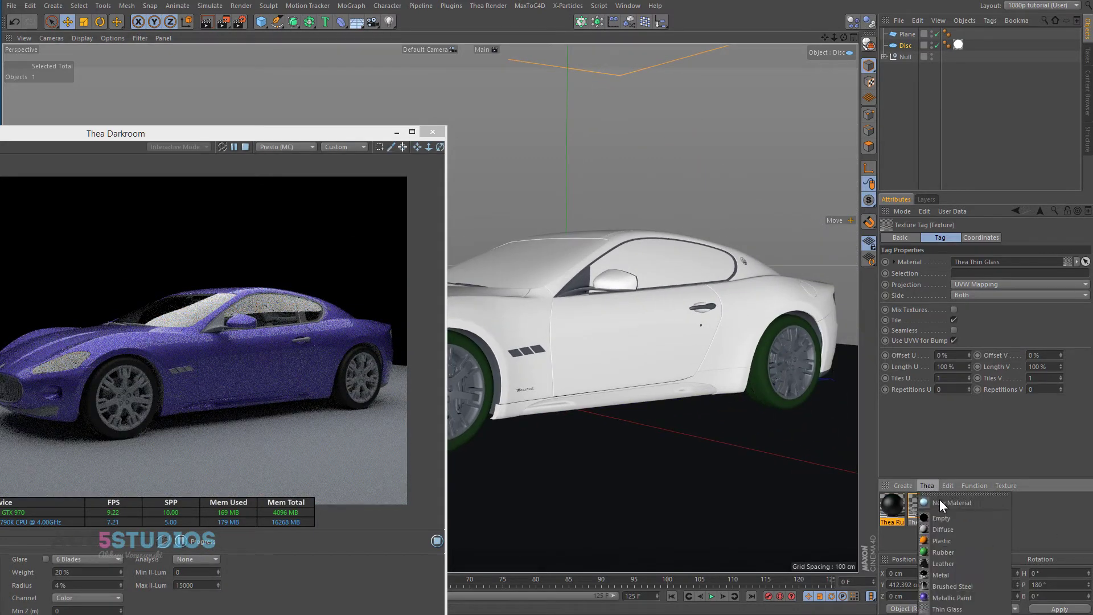
left_click(977, 577)
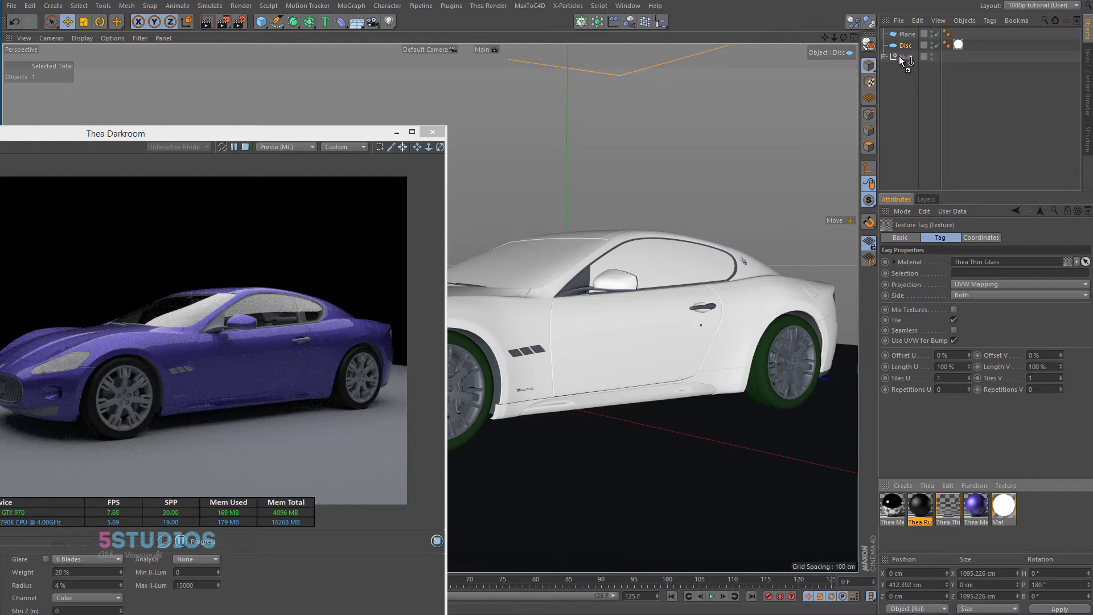
left_click_drag(907, 59, 905, 58)
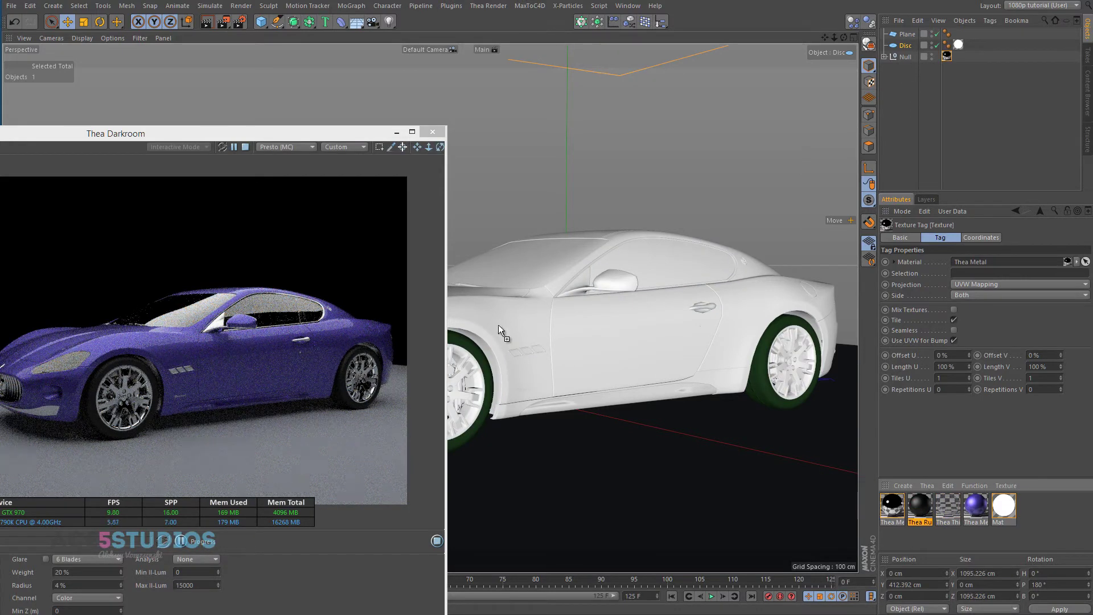
Apply Thea Rubber at the front wheel and Thea Thin Glass to the car front.
left_click_drag(482, 349, 485, 350)
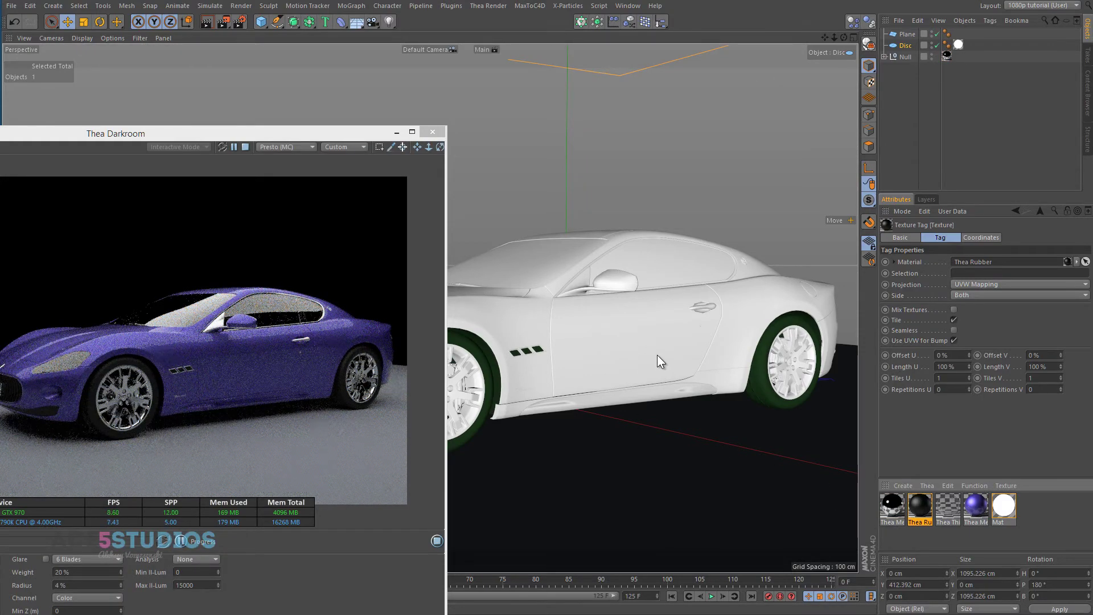
scroll(649, 334, "down", 2)
middle_click_drag(667, 327, 634, 344, "alt")
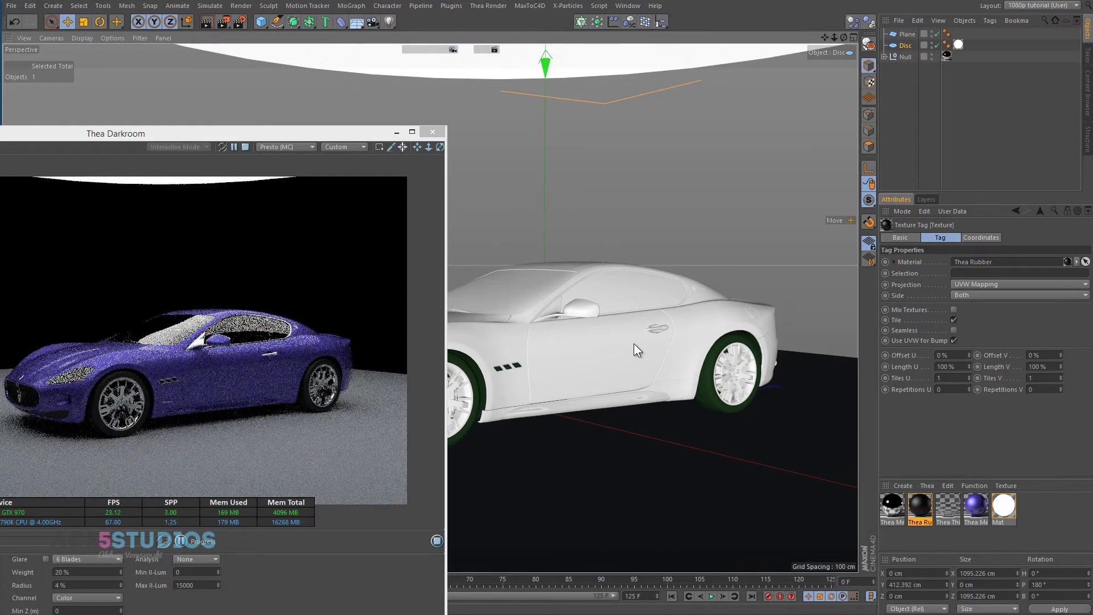
left_click_drag(575, 344, 751, 330, "alt")
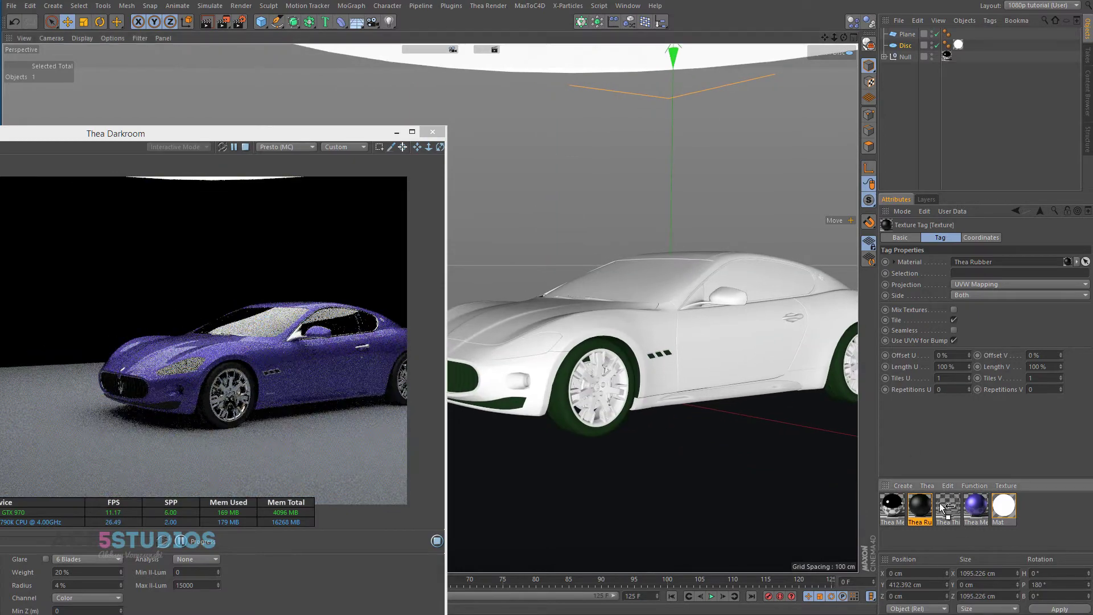
left_click_drag(539, 352, 649, 400)
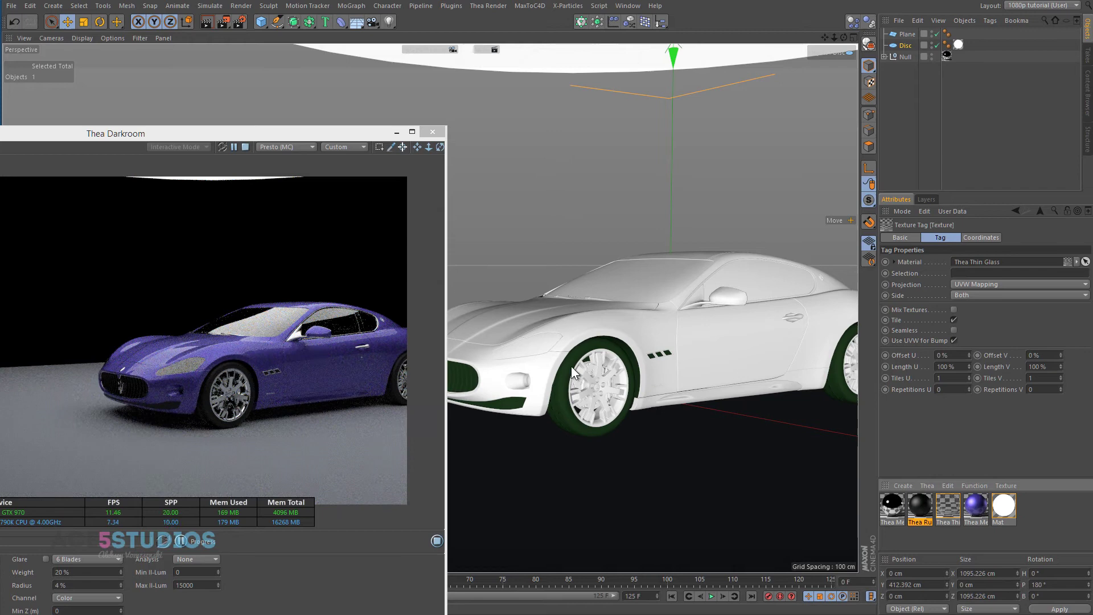
Select the HDM_04_10_glass_ms headlight glass and delete its extra material tag.
left_click(537, 339)
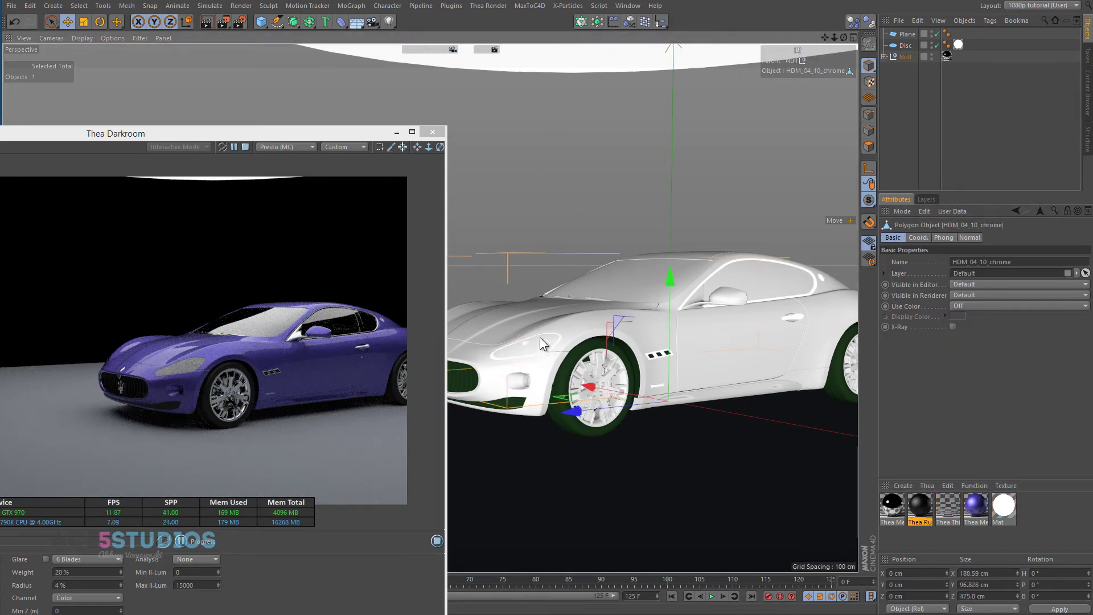
left_click(540, 338)
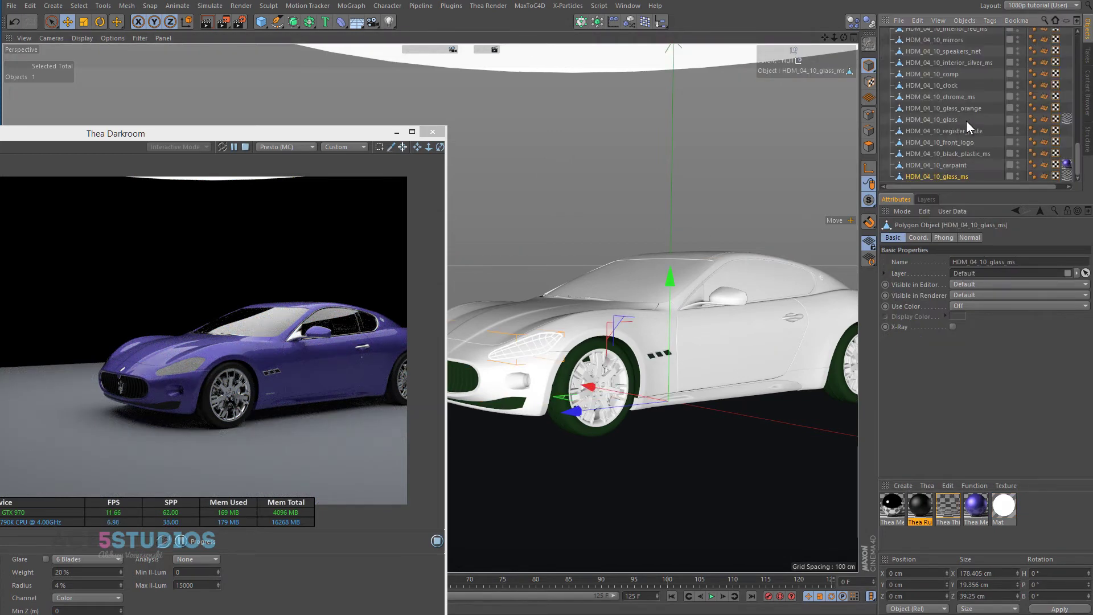
left_click(1067, 177)
key("Delete")
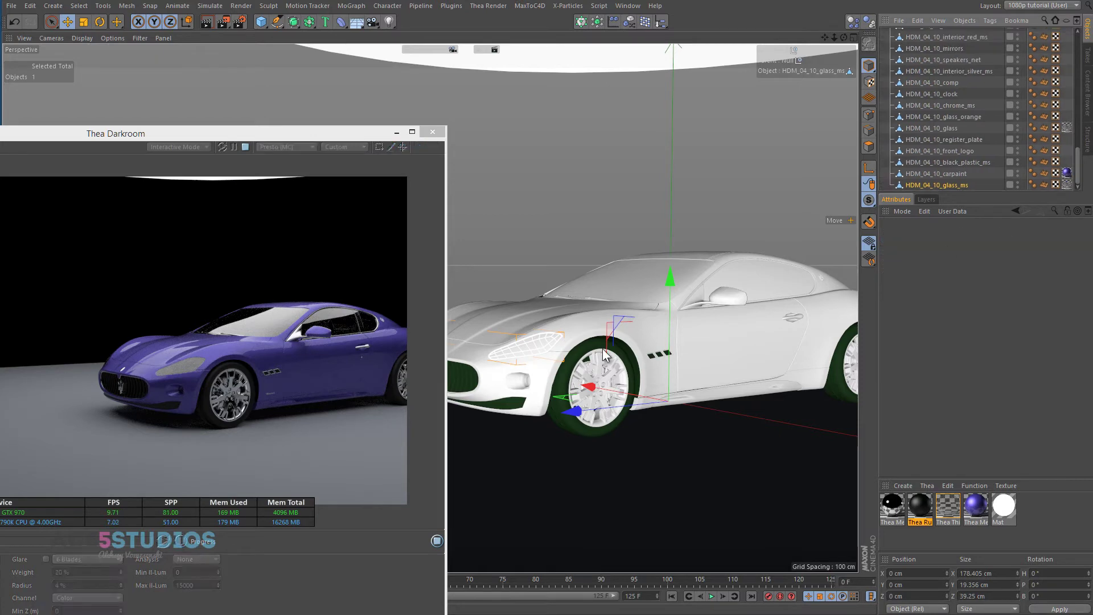
middle_click_drag(632, 353, 452, 353, "alt")
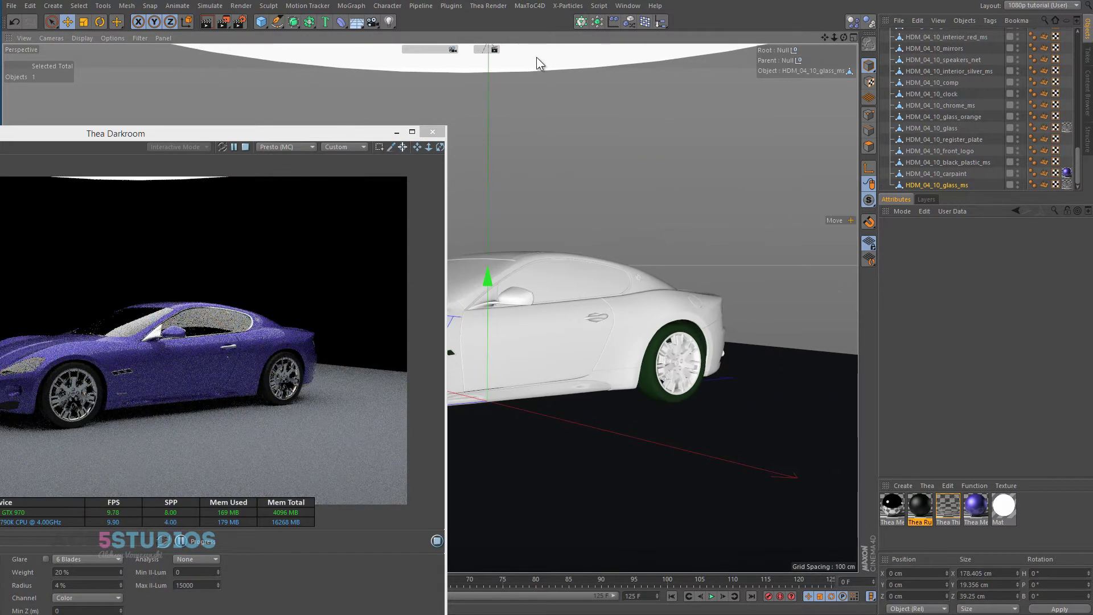
In the four-view layout, tilt the disc sideways and lower it beside the car.
left_click(537, 58)
middle_click(623, 143)
left_click(225, 132)
left_click_drag(224, 133, 830, 56)
right_click_drag(252, 362, 177, 404, "alt")
key("r")
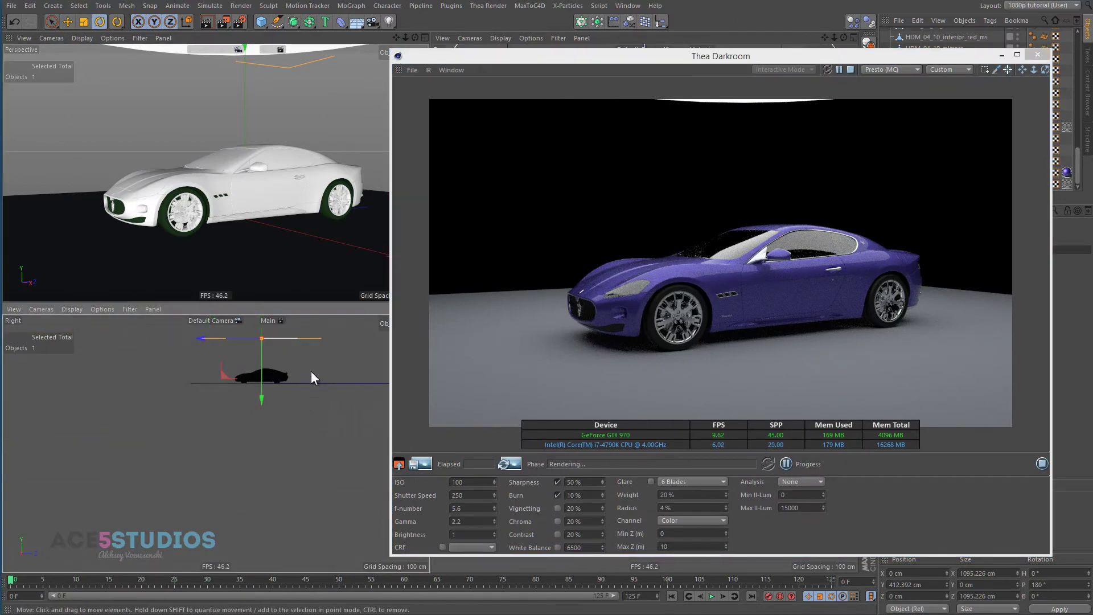
left_click_drag(332, 381, 570, 122)
key("e")
left_click_drag(337, 407, 242, 435)
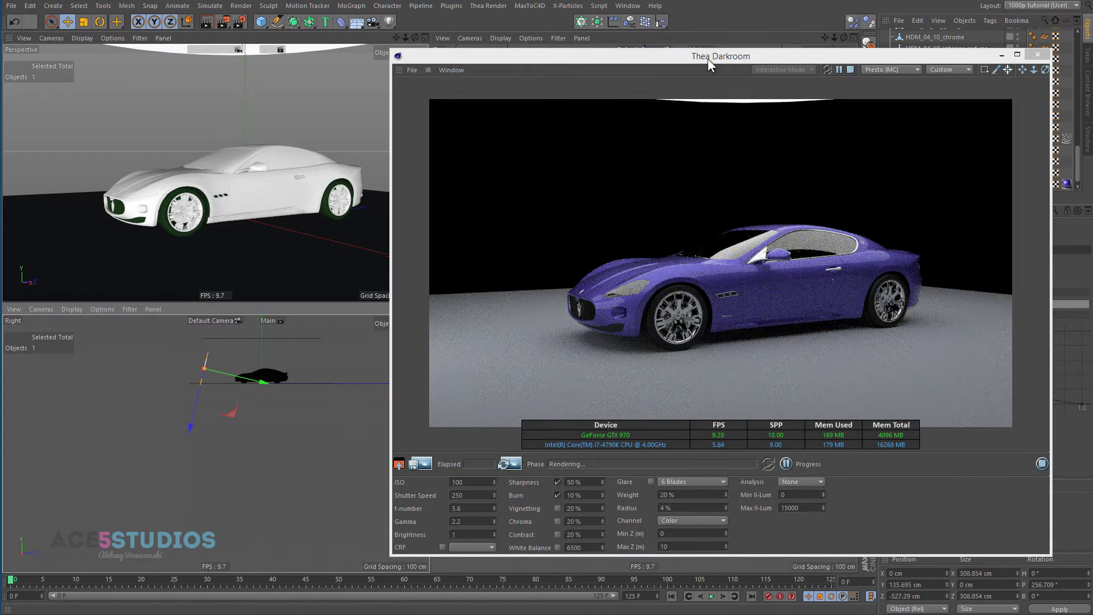
Scale Disc.1 up to about 553 cm and shift it closer to the car.
key("t")
left_click_drag(124, 364, 381, 330)
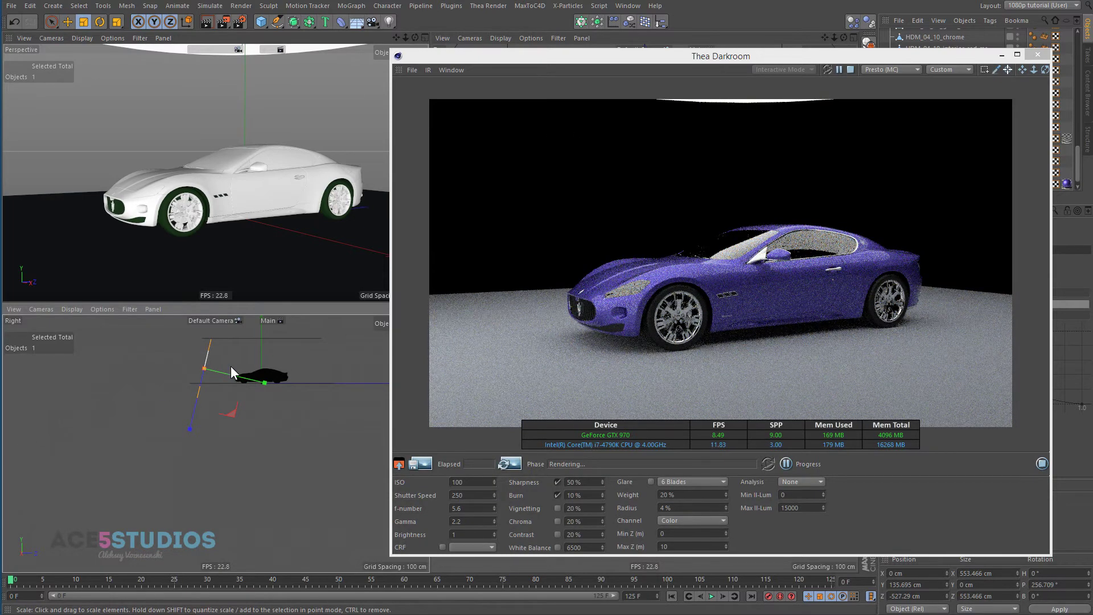
left_click_drag(626, 55, 335, 239)
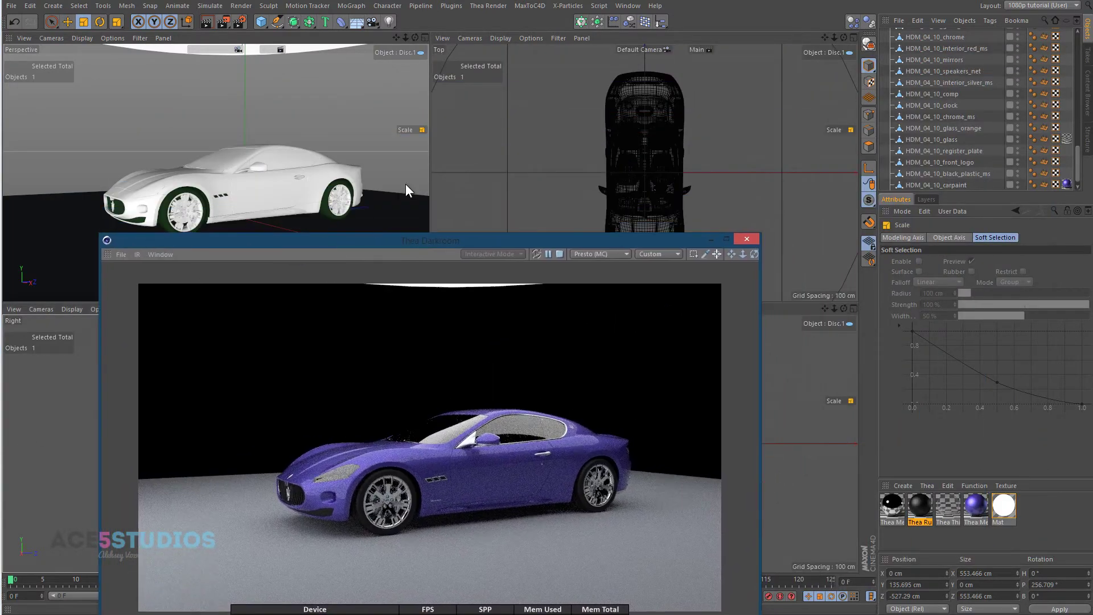
scroll(672, 137, "down", 8)
key("e")
left_click_drag(778, 155, 780, 143)
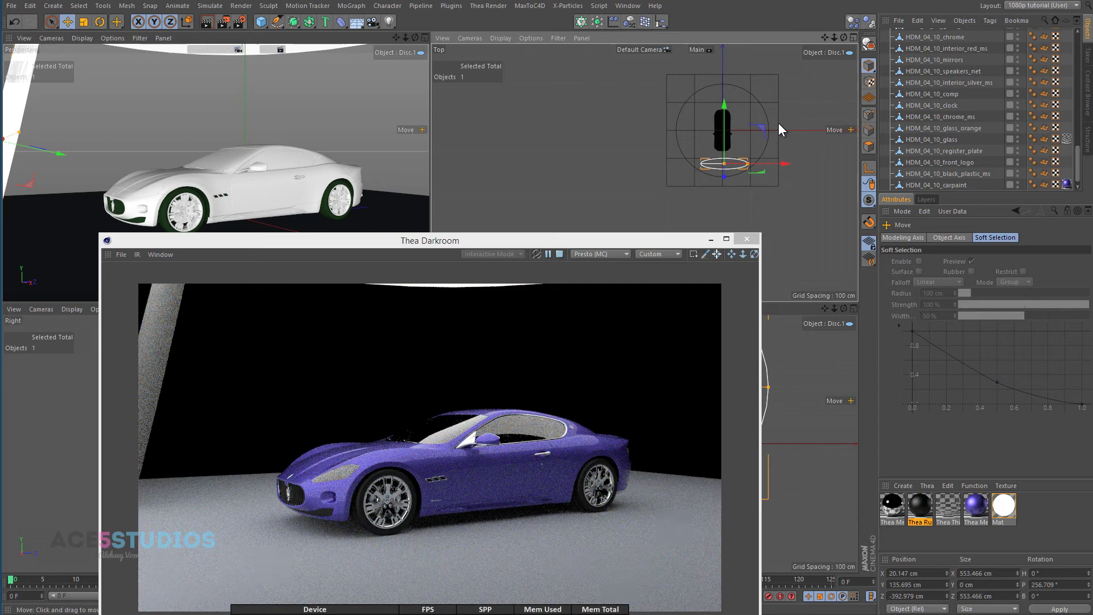
scroll(964, 80, "up", 10)
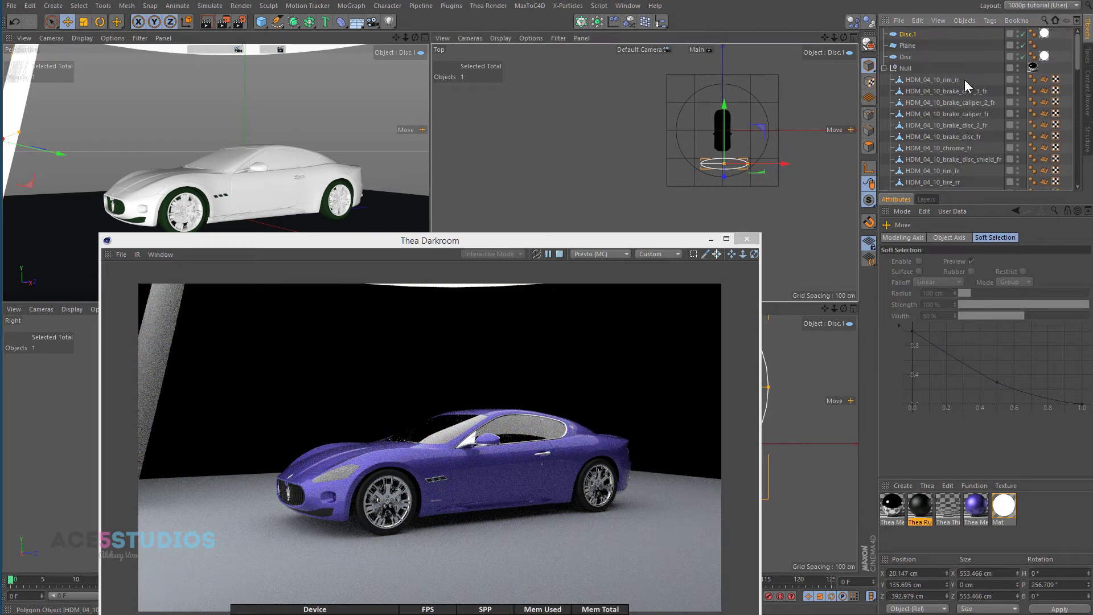
Move Disc.1 in the Top view and turn it to about -44° heading.
left_click(908, 35)
left_click_drag(796, 84, 794, 162)
key("r")
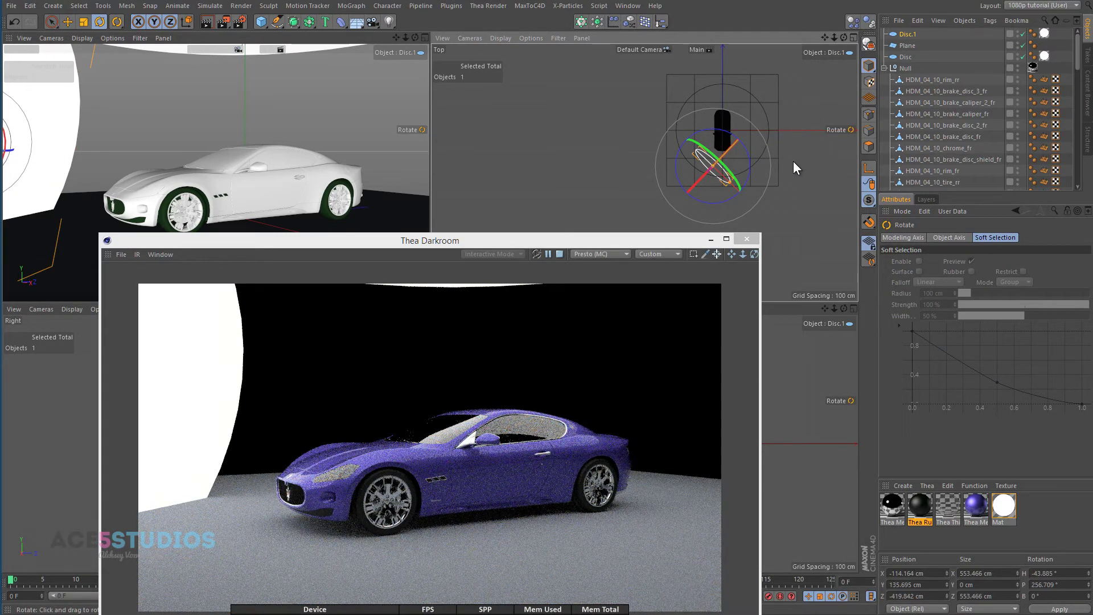
left_click_drag(793, 161, 783, 124)
Duplicate the glowing Mat material and apply the copy, Mat.1, to Disc.1.
left_click(1028, 506)
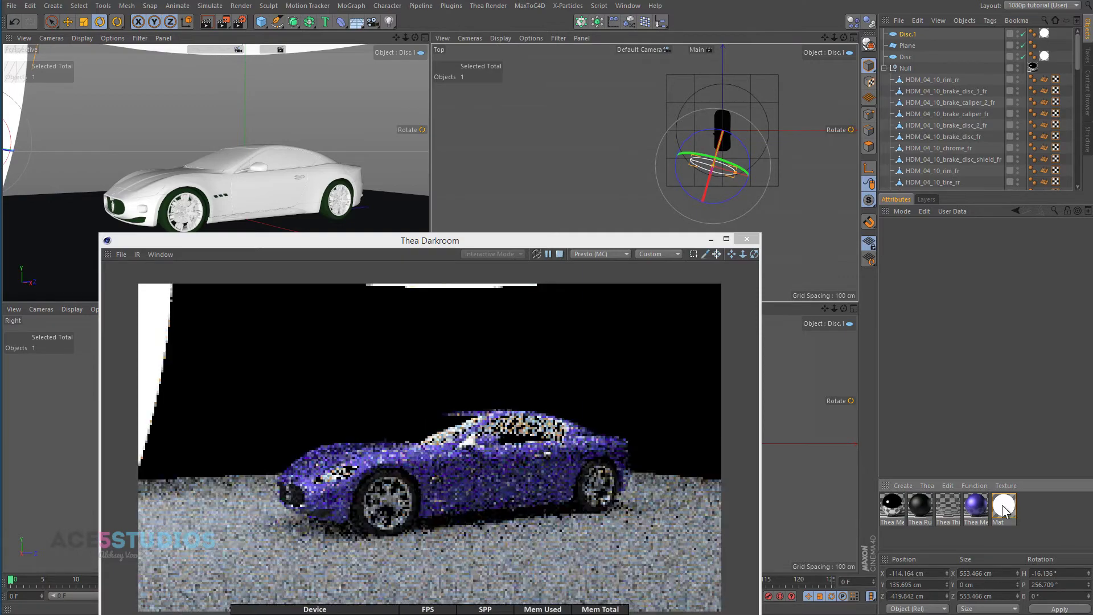
left_click_drag(1004, 506, 1032, 506, "ctrl")
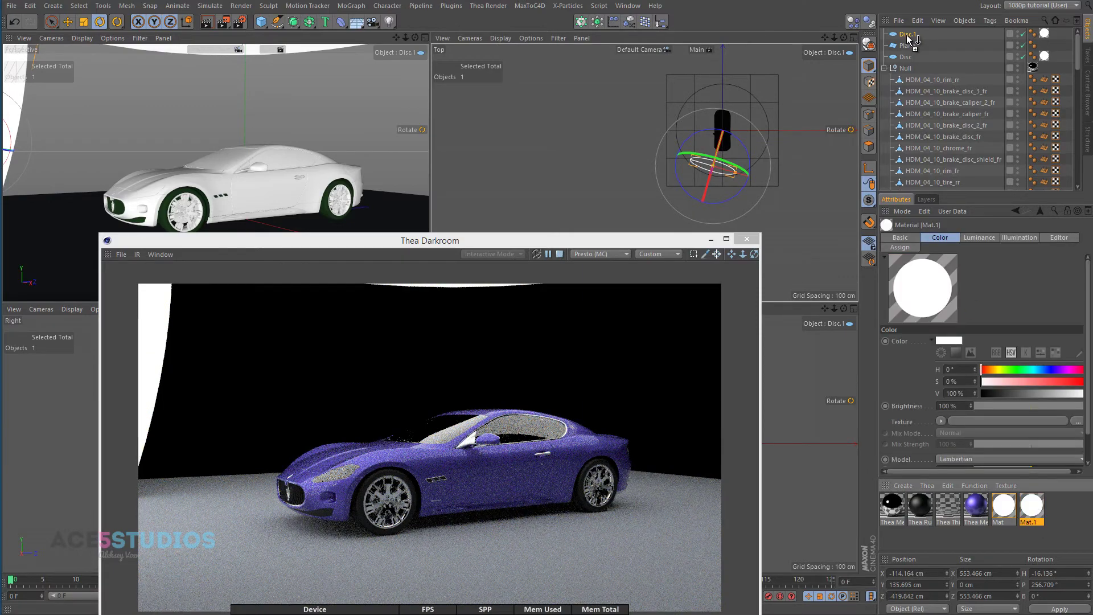
left_click_drag(910, 38, 909, 38)
Colour Mat.1 yellow (H 51°, S 85%) with brightness 300%.
left_click(1037, 504)
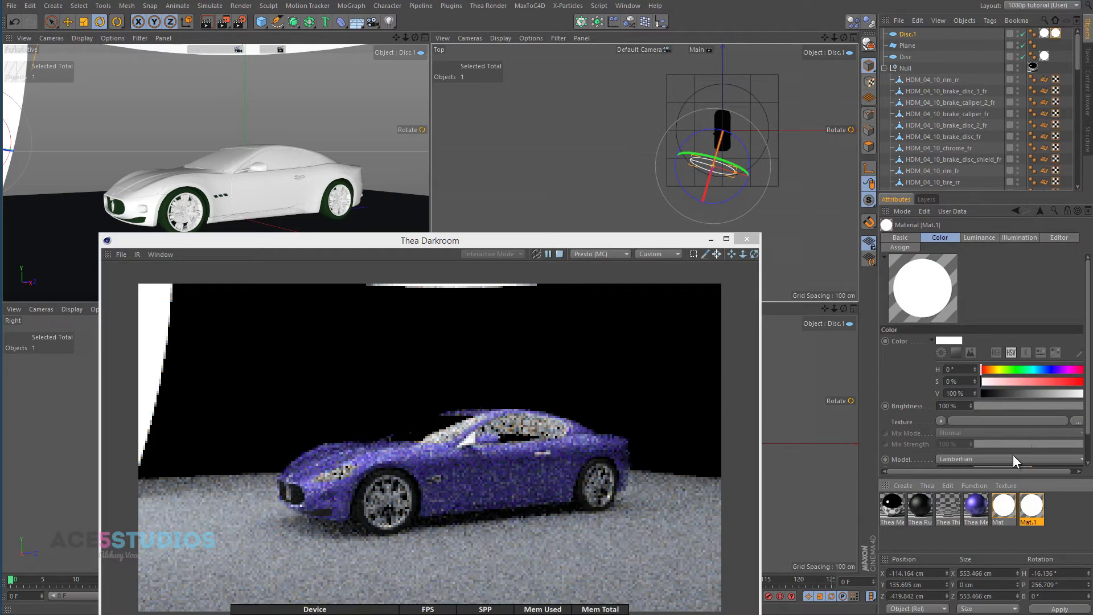
left_click(996, 370)
left_click(1020, 381)
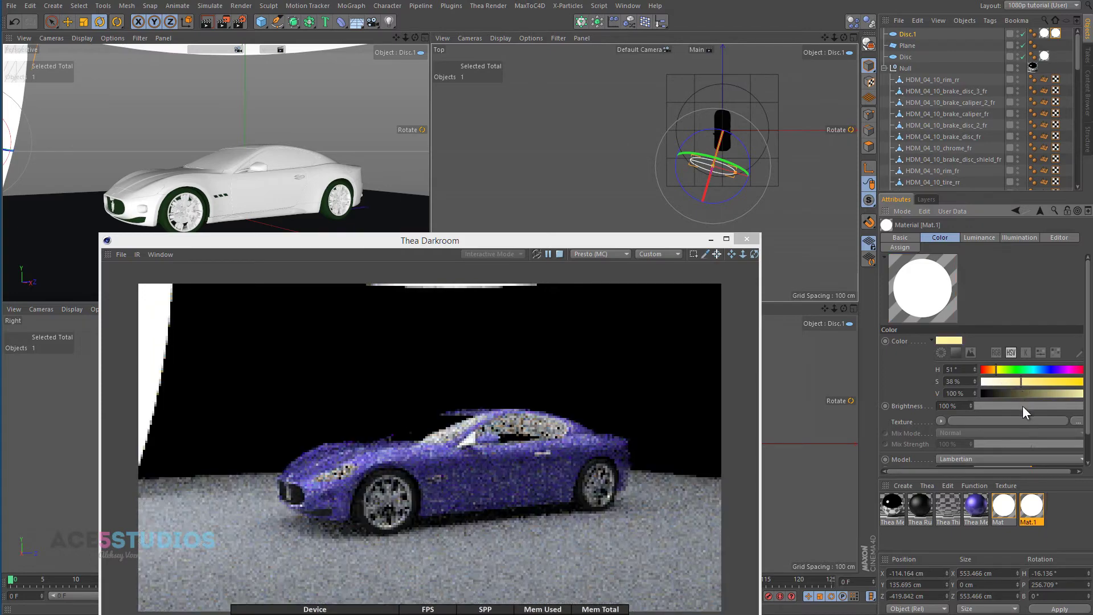
scroll(922, 353, "down", 2)
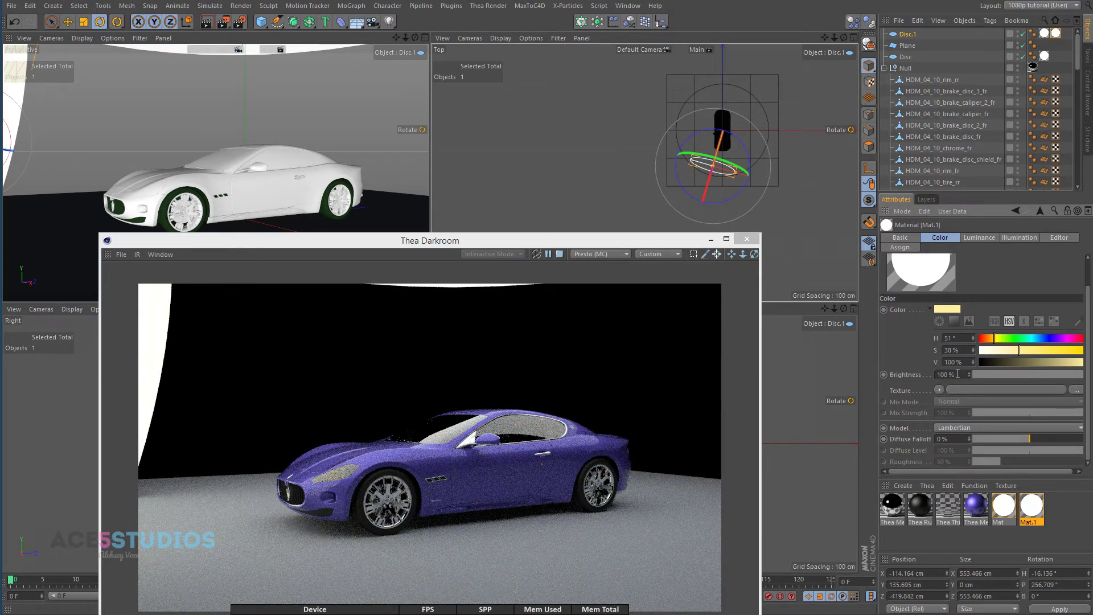
type("150")
key("Return")
type("300")
key("Return")
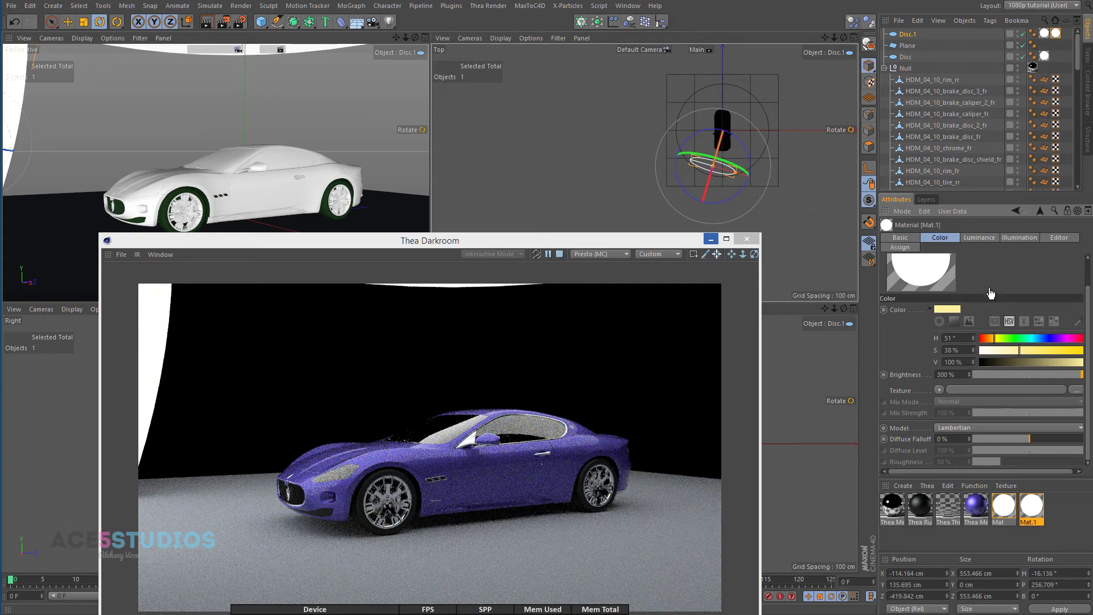
left_click_drag(1020, 351, 1069, 351)
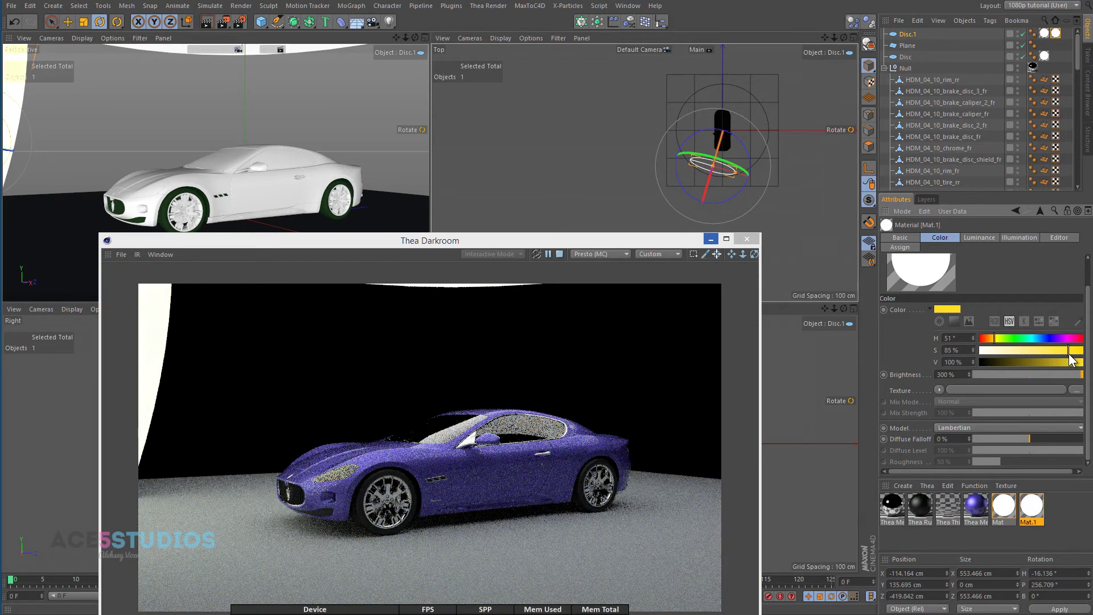
Delete the leftover white material tag from Disc.1 and straighten its rotation.
left_click(1056, 34)
key("Delete")
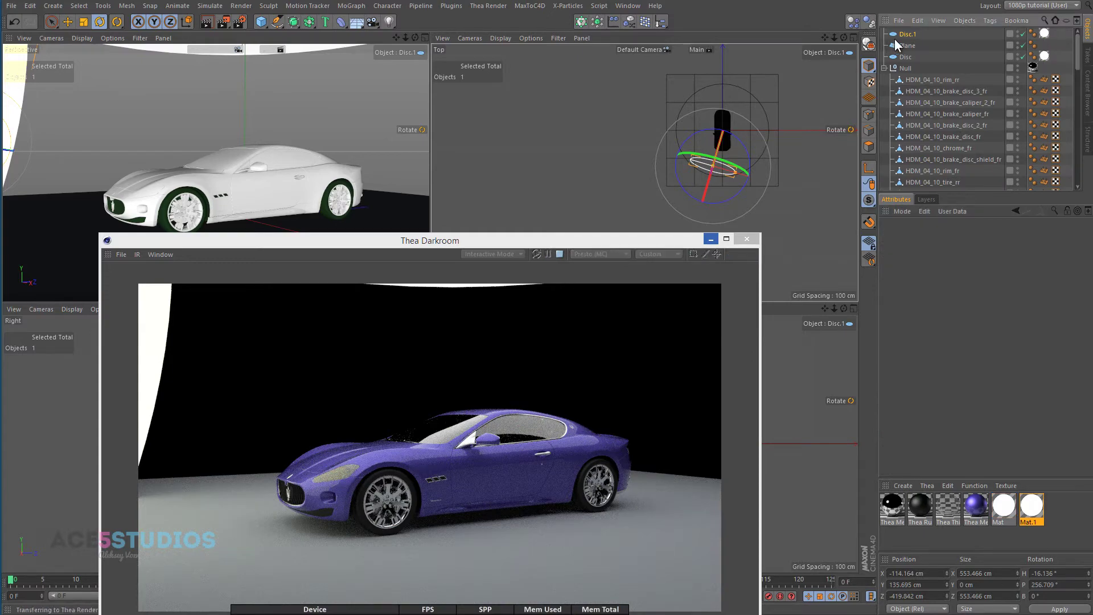
left_click(902, 35)
left_click(807, 160)
left_click_drag(808, 160, 626, 130)
Enlarge Disc.1 to about 1161 cm and move it closer to the car.
key("e")
key("t")
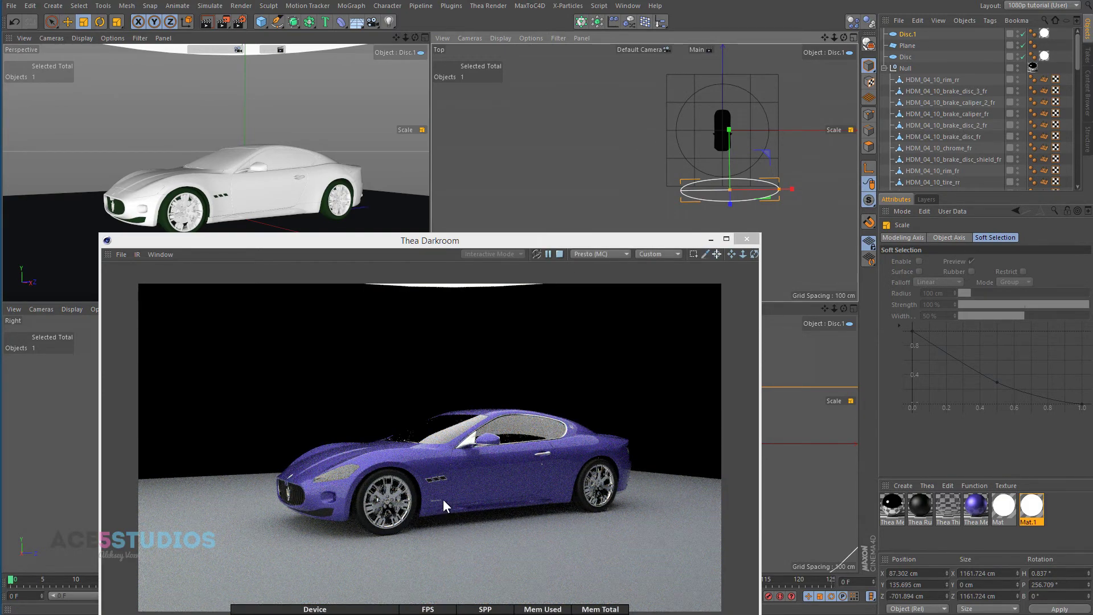
key("e")
mouse_move(764, 216)
left_mouse_down()
mouse_move(762, 193)
mouse_move(763, 205)
left_mouse_up()
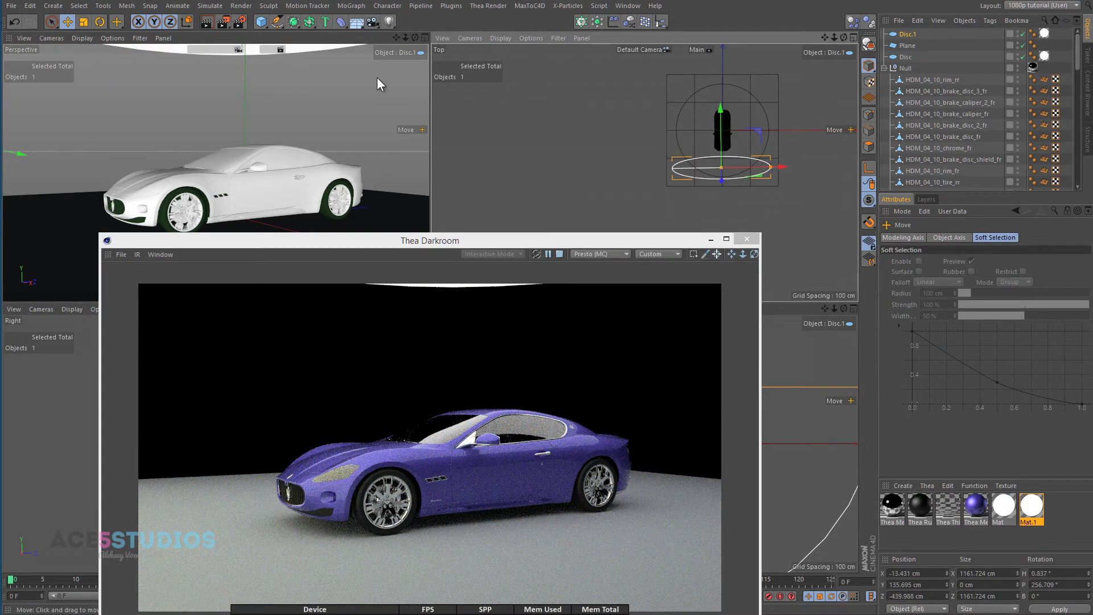
left_click(261, 21)
Add Plane.1, widen it to about 1463 cm, tilt it to -56° and raise it beside the car.
left_click(365, 58)
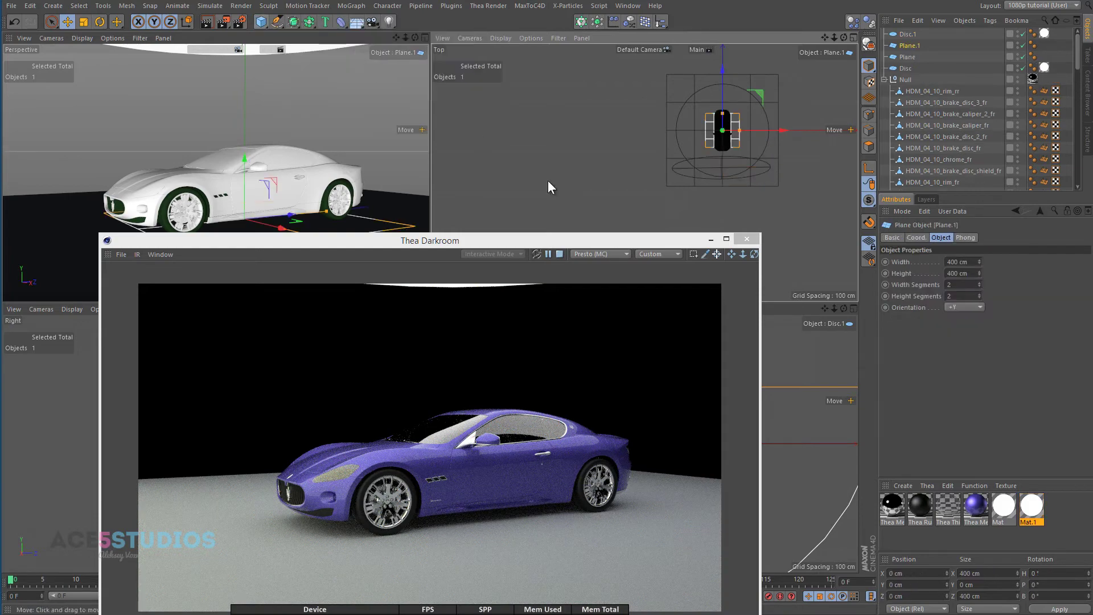
mouse_move(736, 184)
left_mouse_down()
mouse_move(745, 134)
mouse_move(732, 73)
mouse_move(732, 195)
left_mouse_up()
key("r")
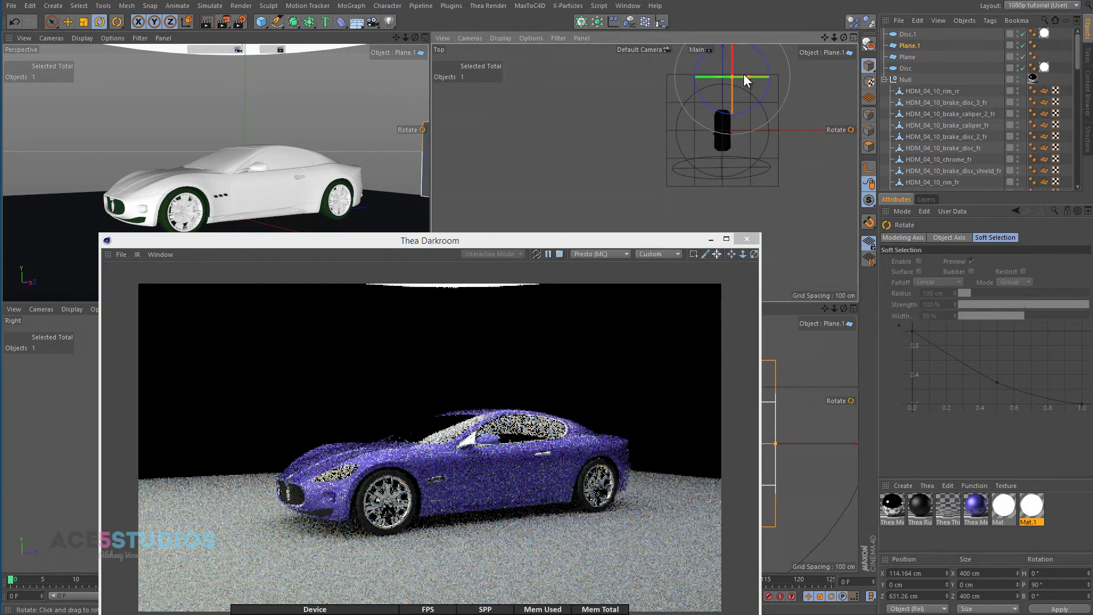
left_click_drag(749, 76, 795, 77)
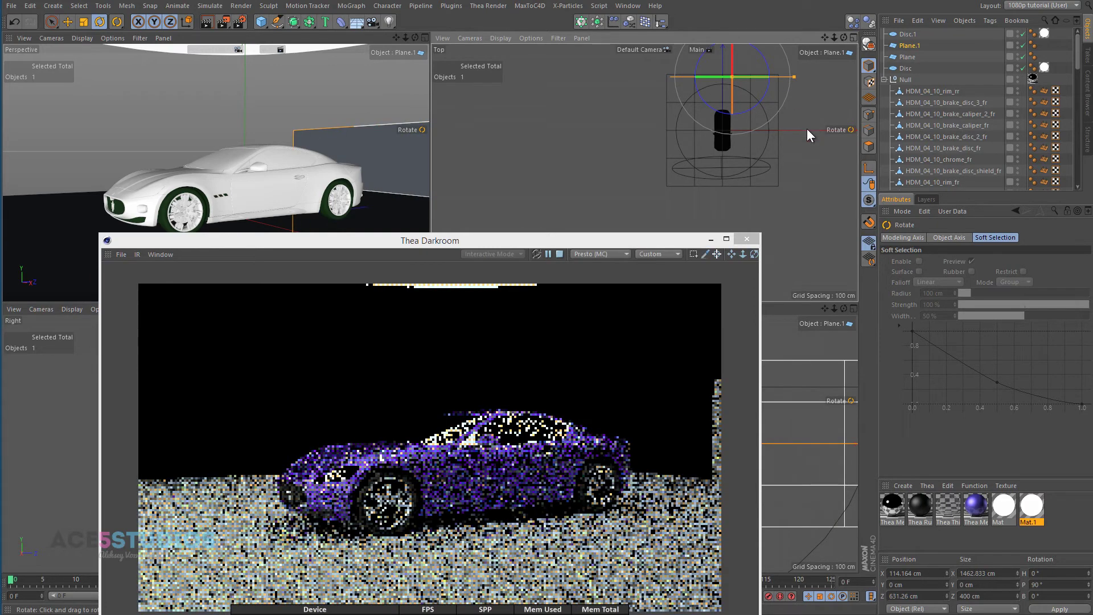
left_click_drag(807, 129, 765, 166)
key("e")
left_click_drag(801, 366, 789, 396)
Create material Mat.2 with the Color channel off and the Luminance channel on.
double_click(1038, 530)
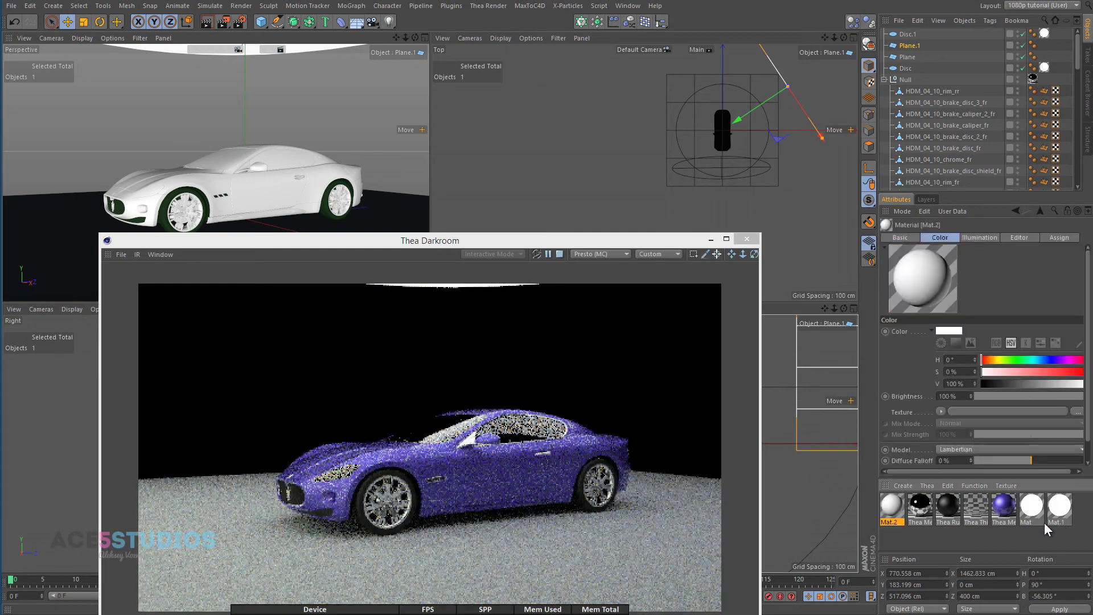
left_click(906, 236)
left_click(931, 354)
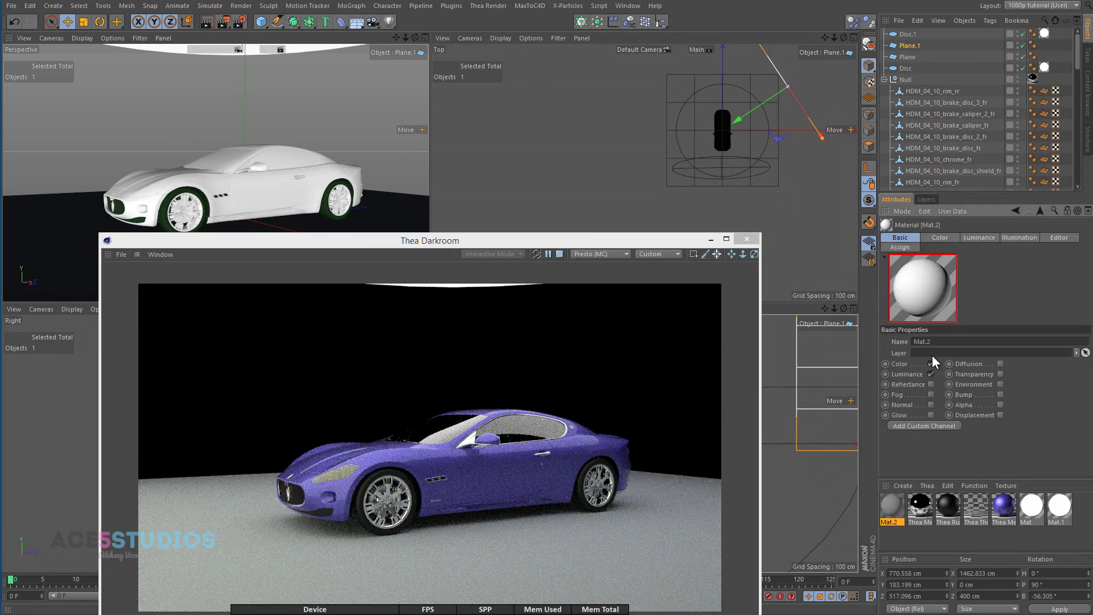
left_click(931, 365)
left_click(939, 238)
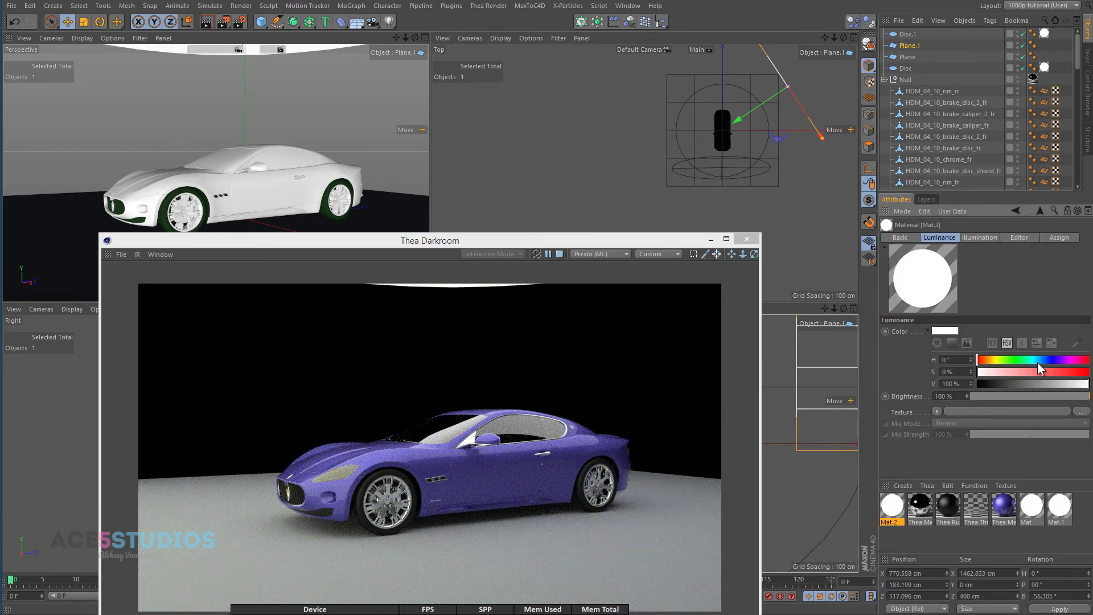
Set Mat.2's luminance to cyan (H 185°, S 42%) at 200% brightness.
left_click(1036, 359)
left_click(1025, 371)
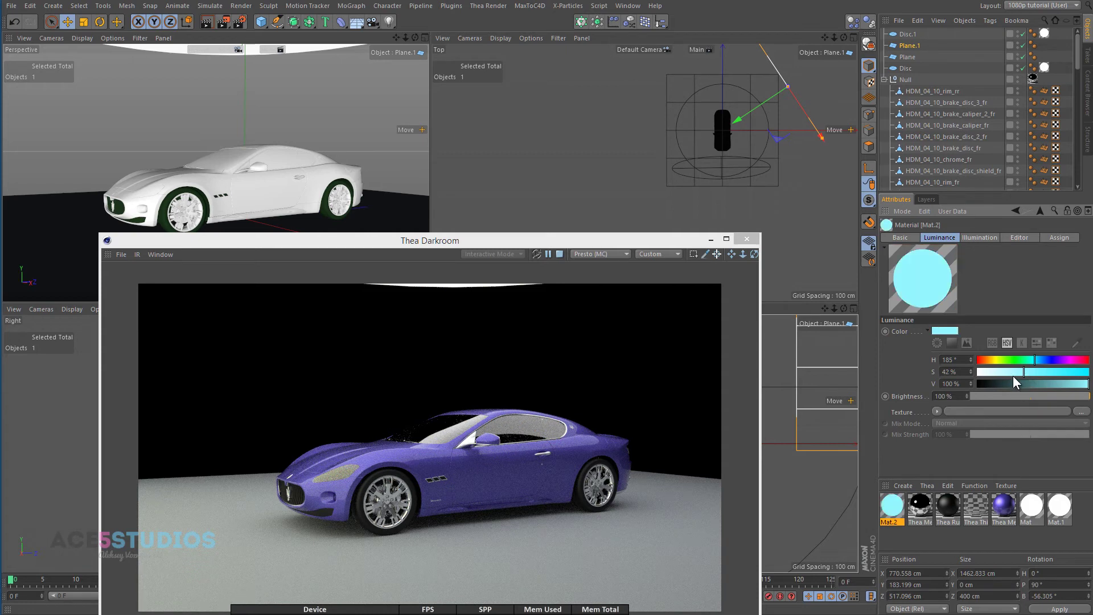
left_click(943, 394)
type("200")
key("Return")
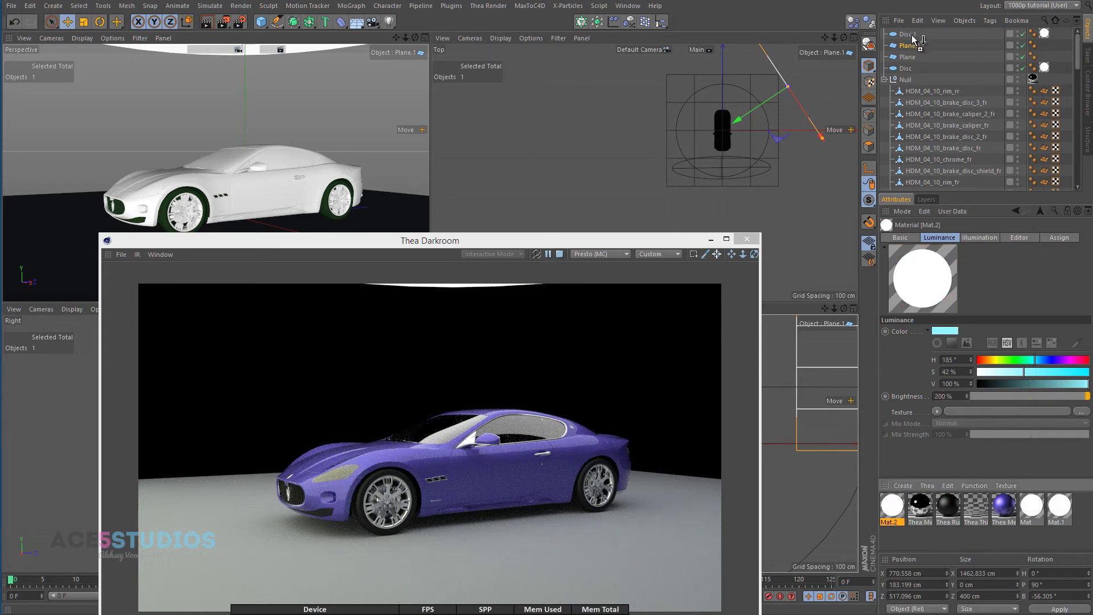
Apply Mat.2 to Plane.1 and check the blue tint on the car in the render view.
left_click_drag(913, 38, 913, 46)
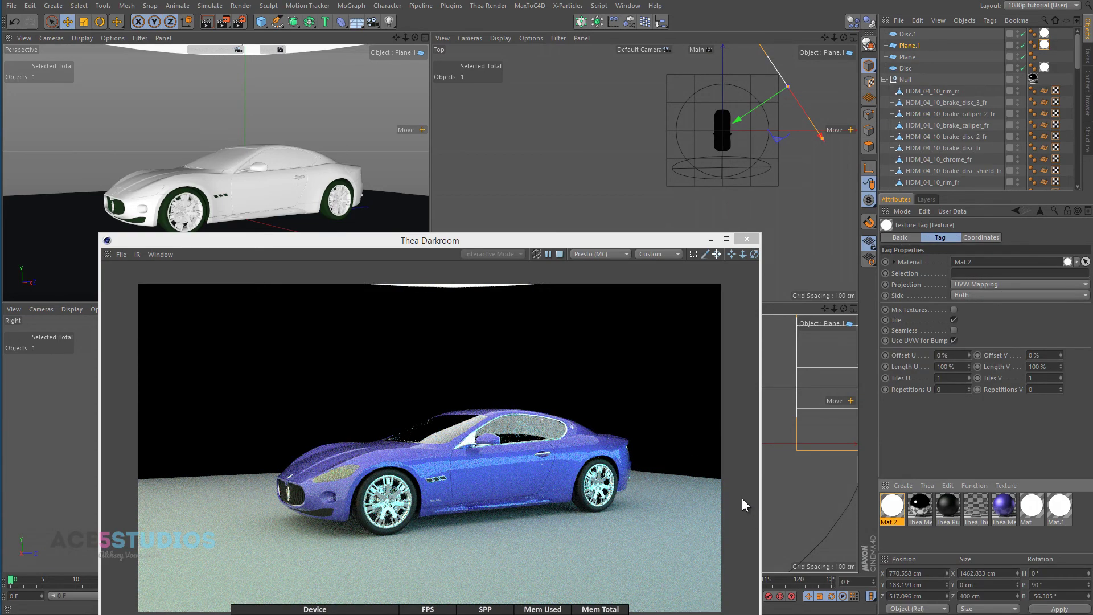
right_click_drag(514, 460, 543, 460, "alt")
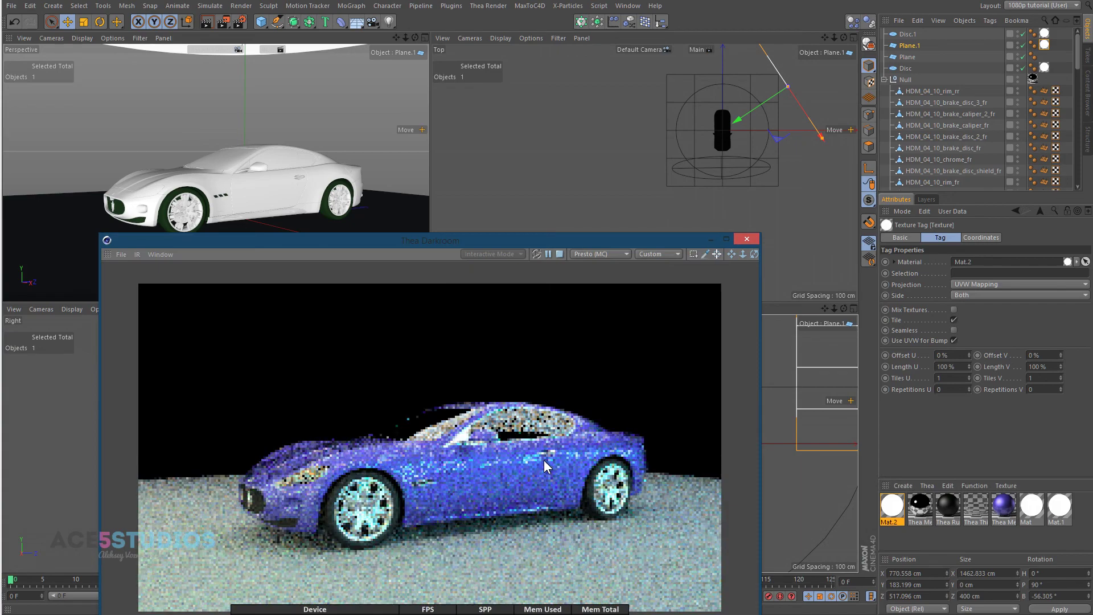
left_click_drag(545, 460, 527, 464, "alt")
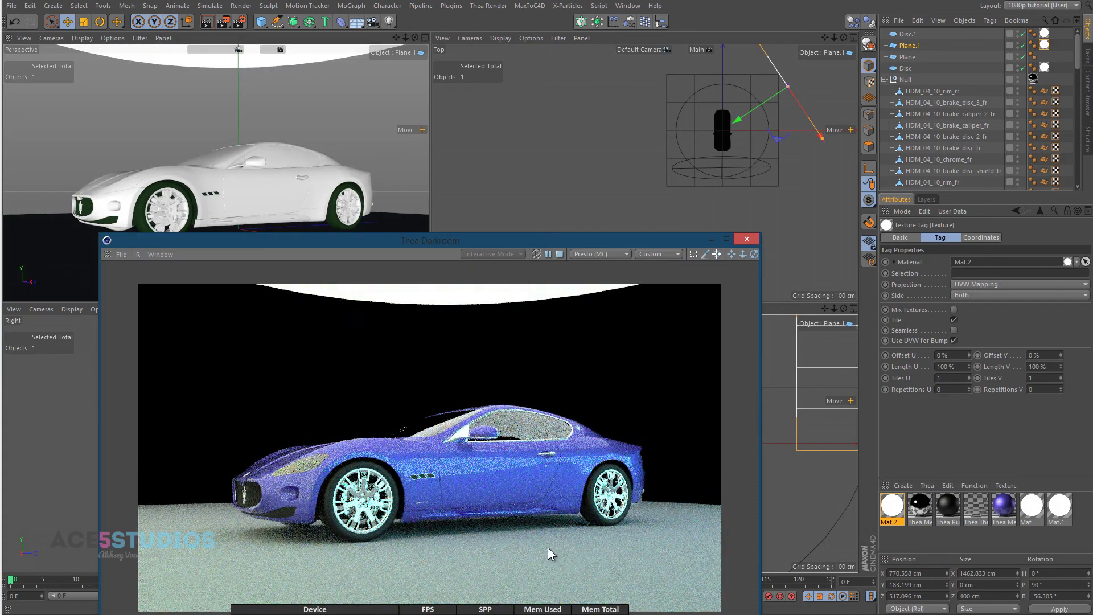